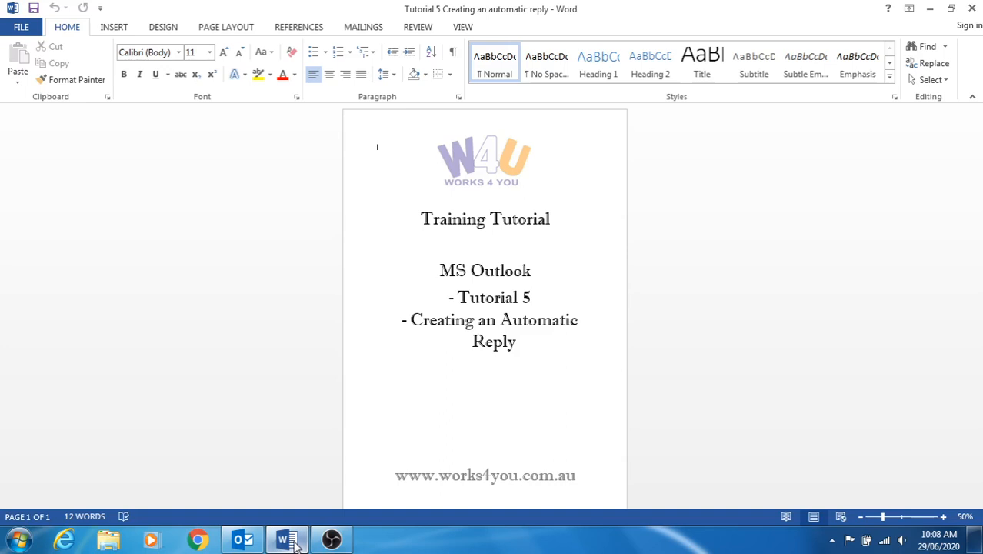
Switch from the Word tutorial page to the Outlook Inbox.
left_click(243, 541)
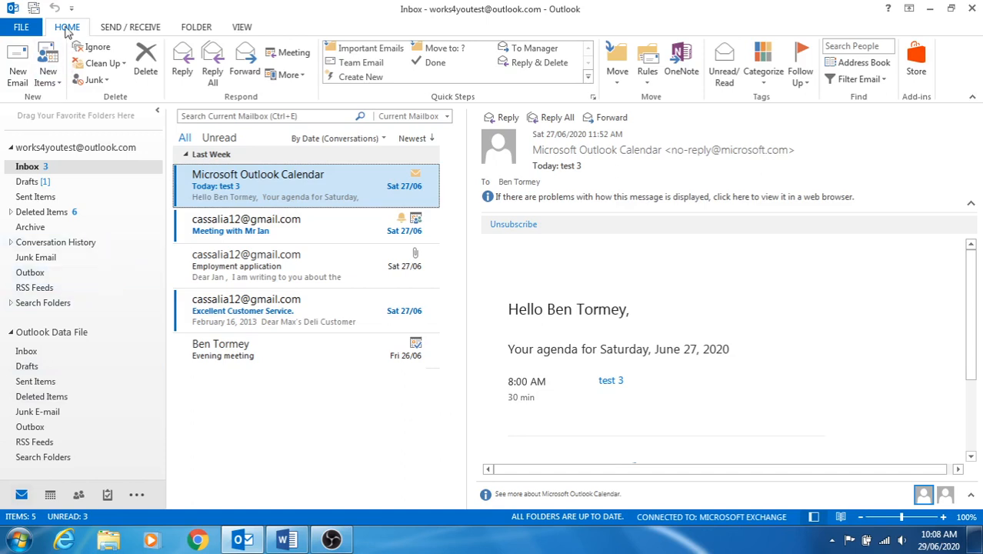
Create a new email whose body opens with 'To Whom It May Concern'.
left_click(12, 58)
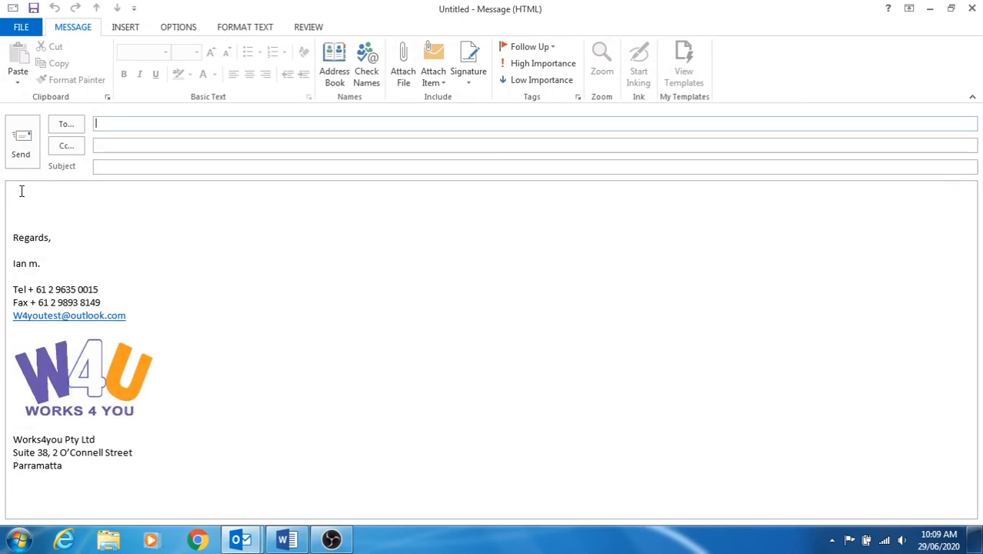
left_click(17, 198)
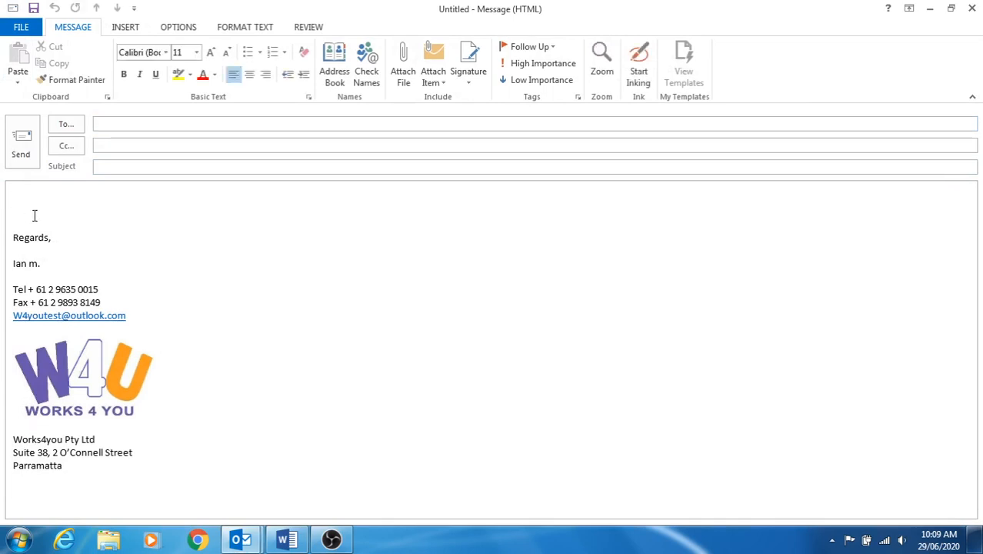
type("To Whom It May Concern")
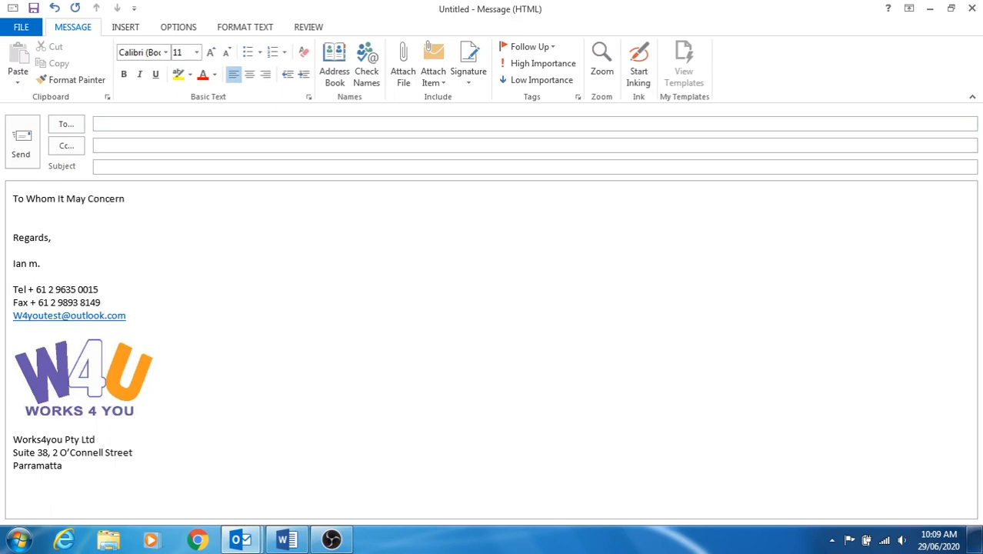
key("Return")
key("Return")
Begin the line 'This is an auto email' and delete the mistyped 'ail, Iam' line.
type("T")
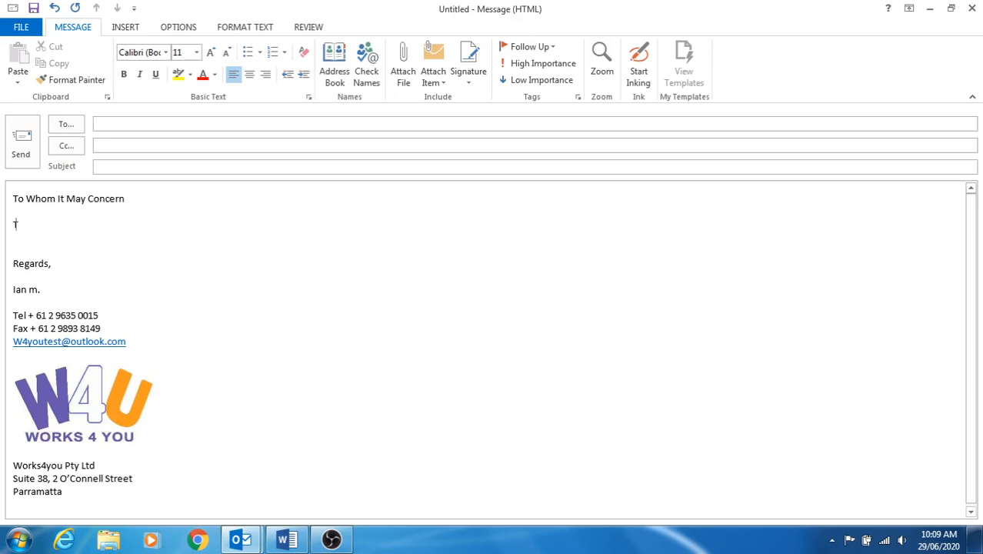
type("his is an auto em")
left_click(14, 211)
type("ail, ")
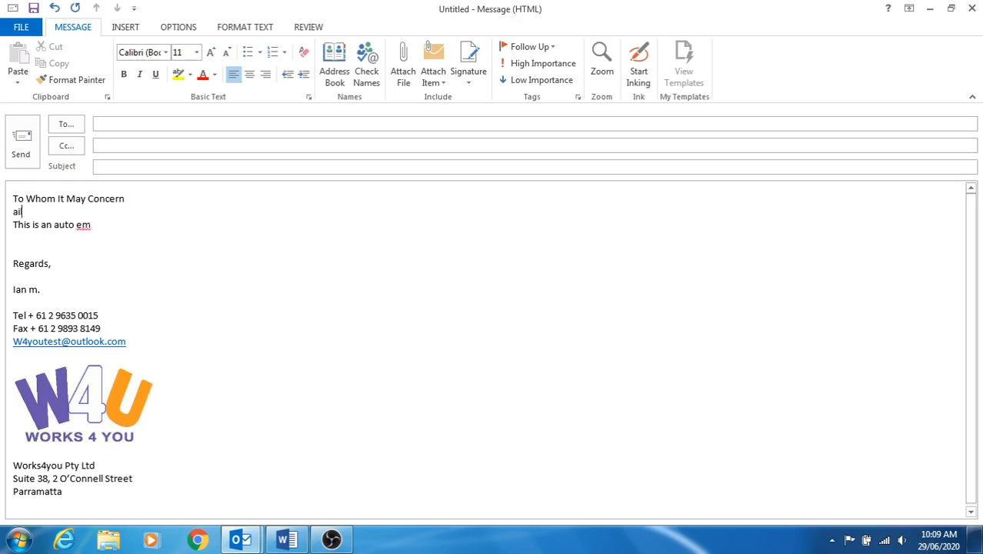
type("Iam")
left_click_drag(74, 226, 22, 214)
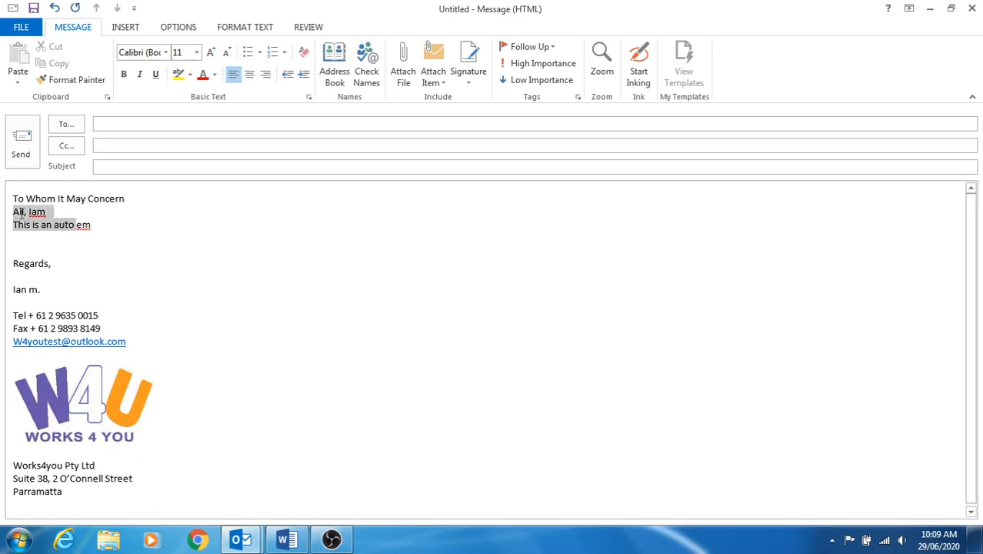
double_click(51, 212)
triple_click(51, 211)
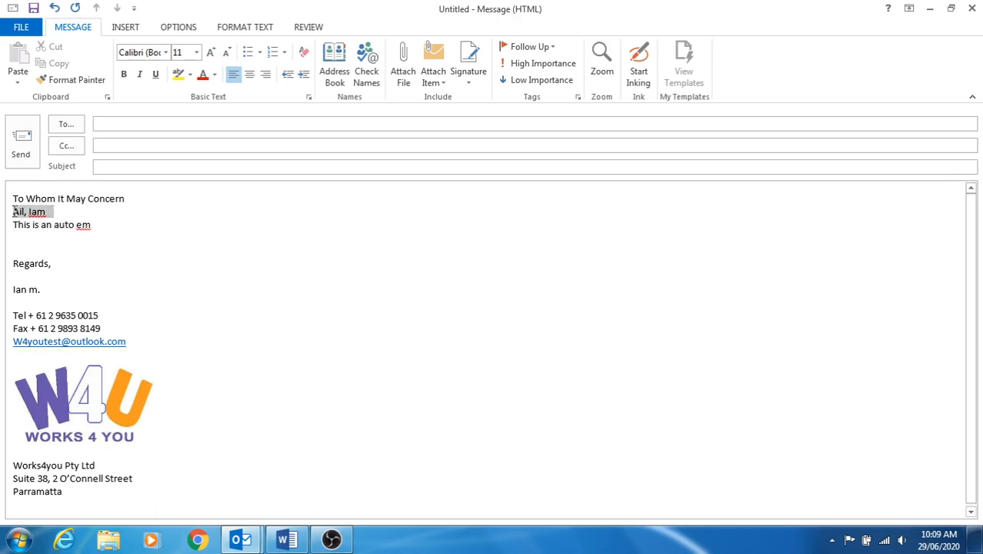
key("Delete")
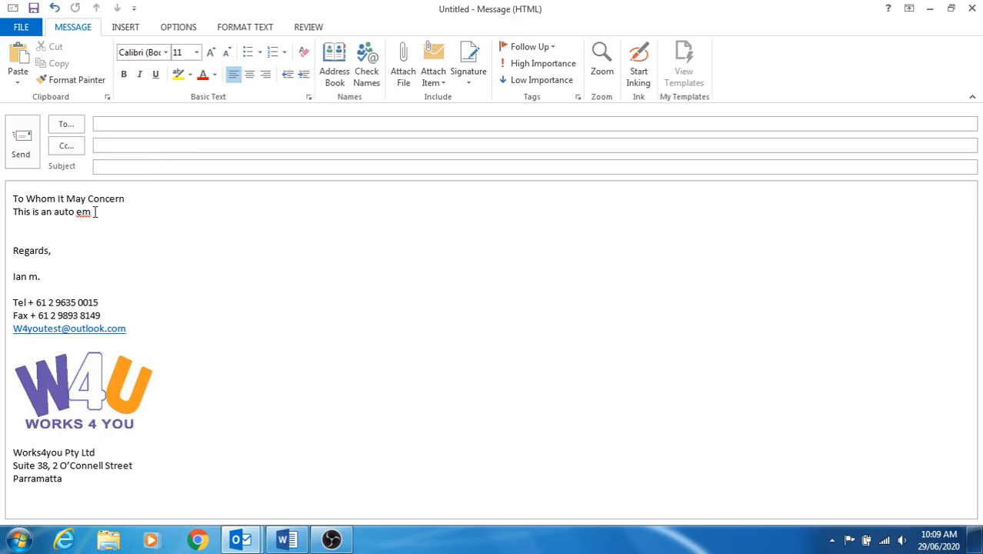
key("Return")
left_click(96, 226)
Add the lines 'Iam currently not at my desk.' and 'Returning next week.'.
type("ail")
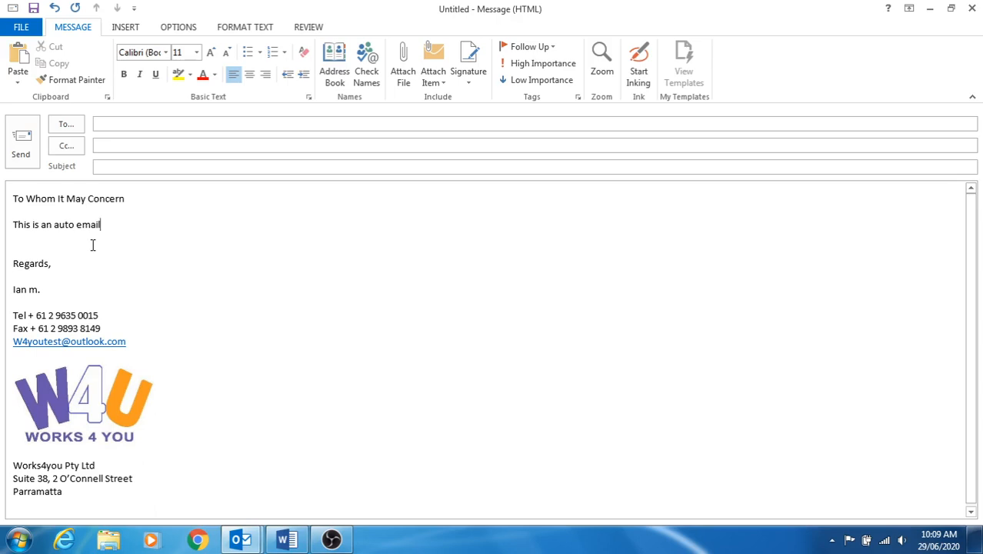
type(", Iam currently not at ")
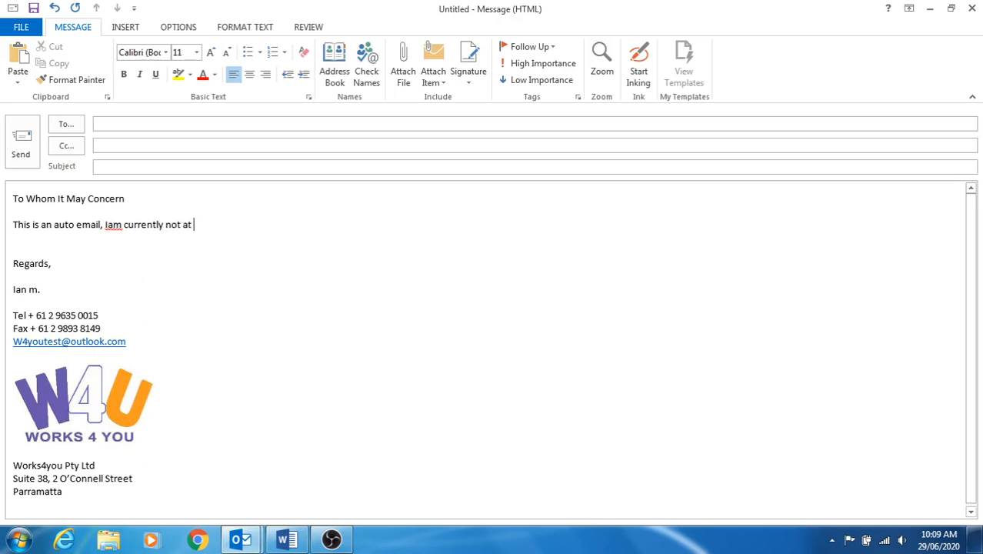
type("my desk.")
key("Return")
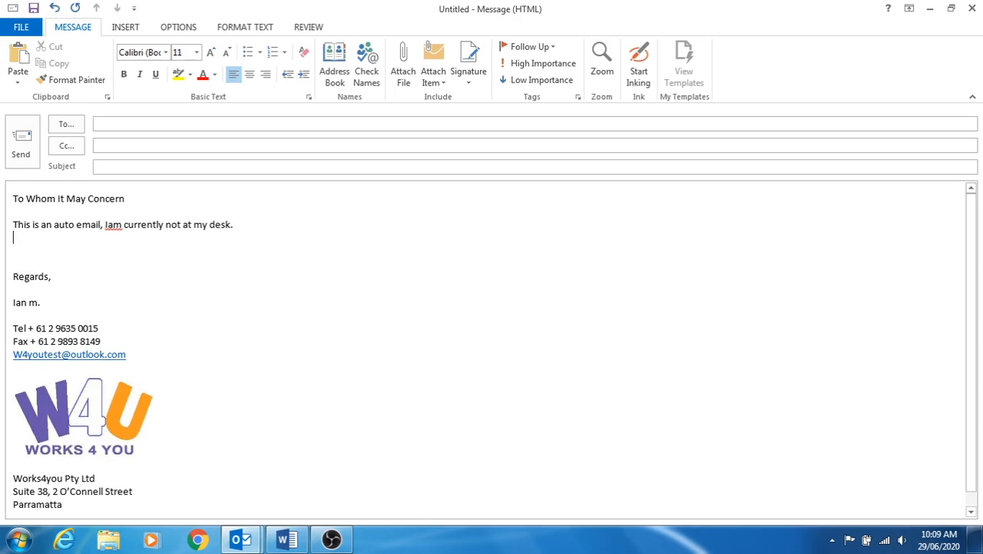
key("Return")
type("Rt")
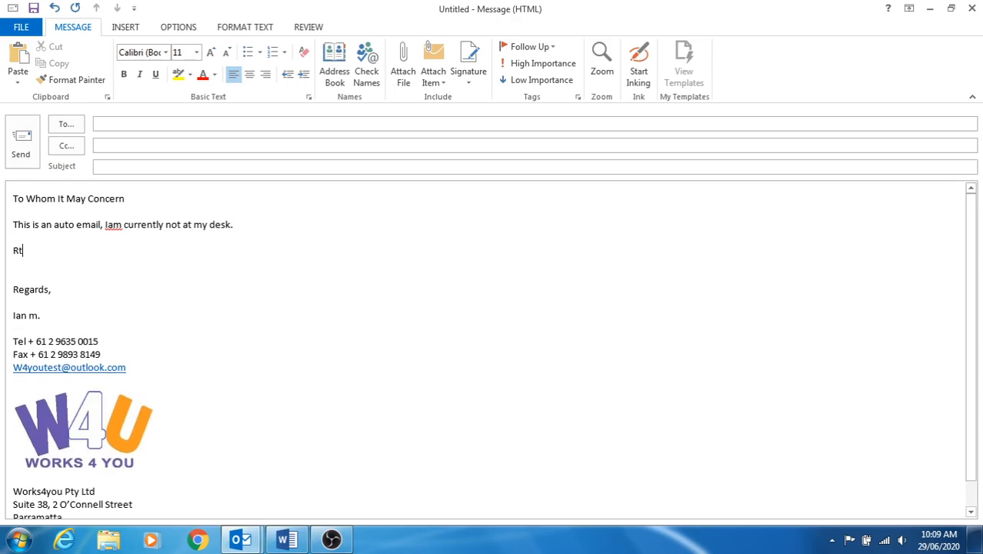
key("BackSpace")
type("eturning next week.")
Add 'Please contact our office on the number for more info.' and delete the unfinished duplicate line.
key("Return")
key("Return")
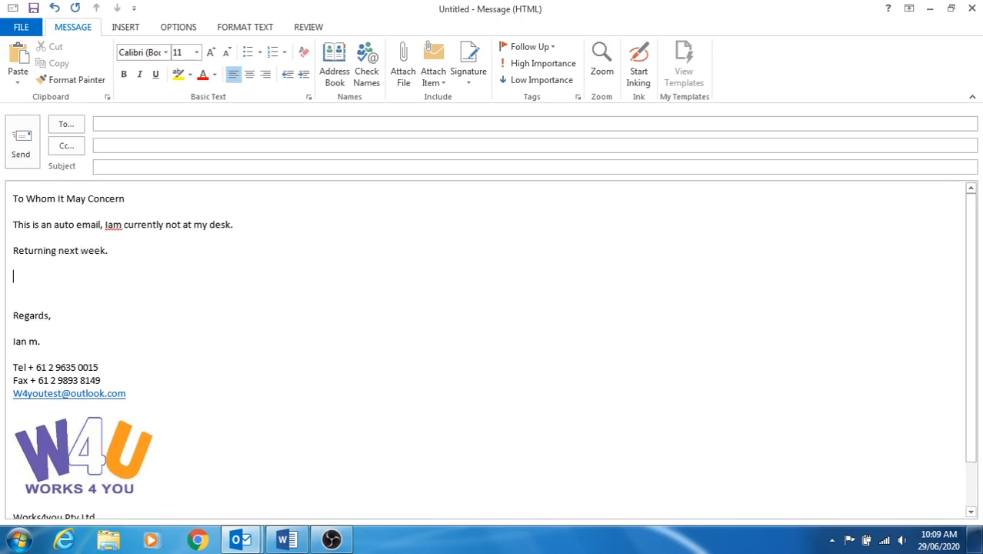
type("Please contact our ")
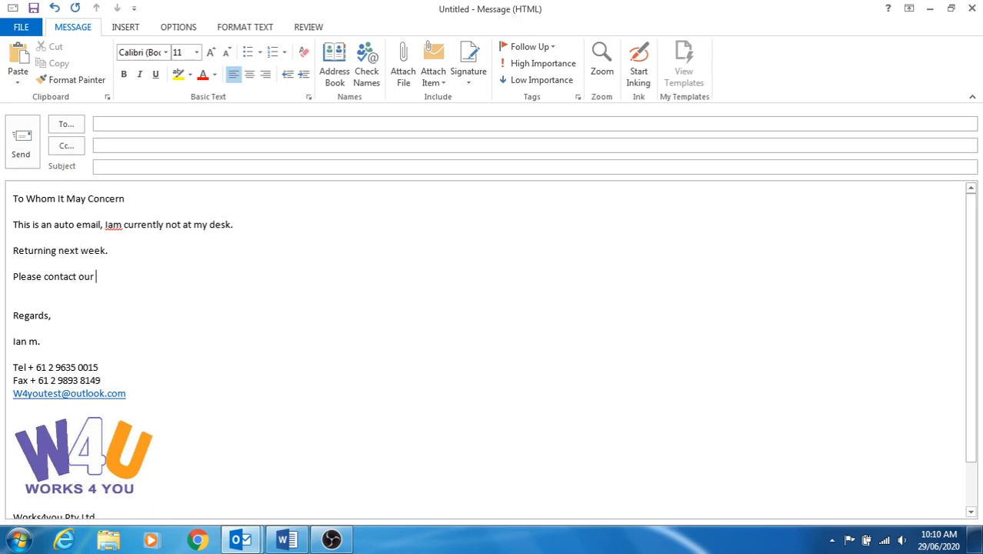
type("office on the b")
left_click(94, 250)
type("low n")
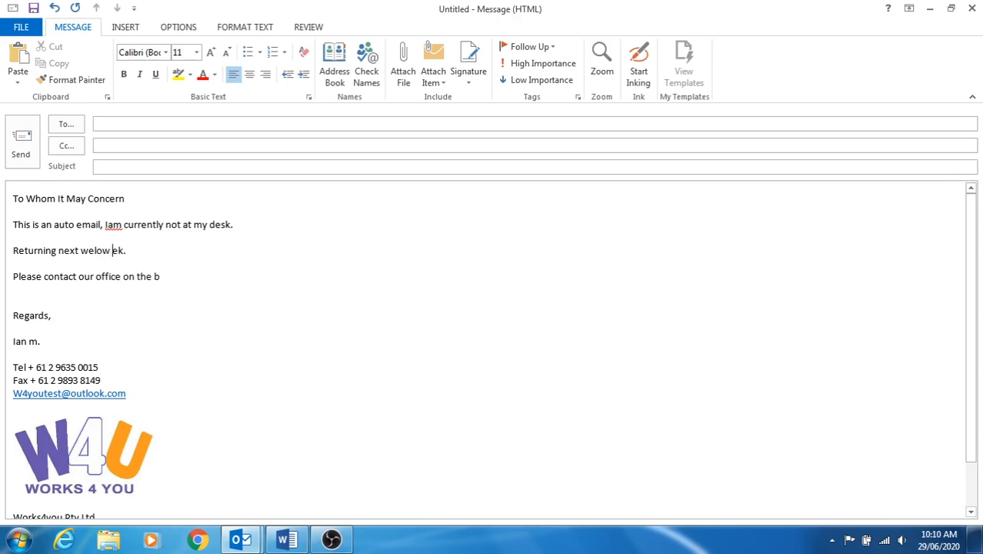
type("mber")
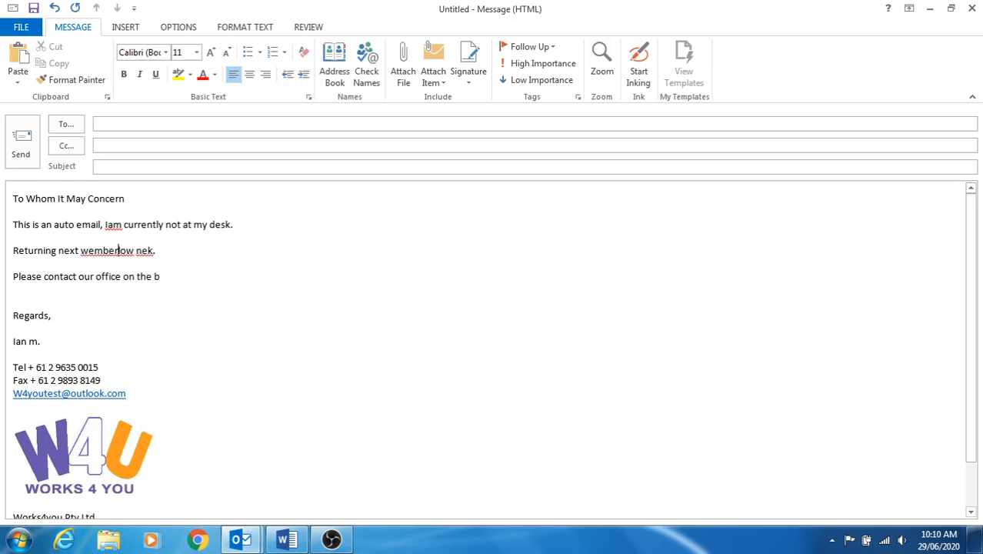
key("BackSpace")
key("BackSpace")
key("BackSpace")
key("BackSpace")
key("BackSpace")
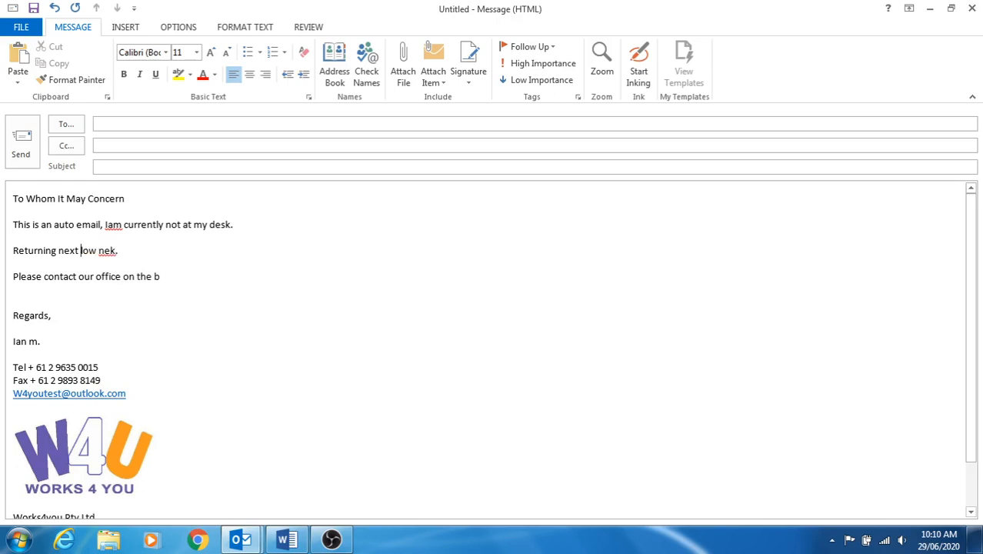
type("our of")
type("fice ")
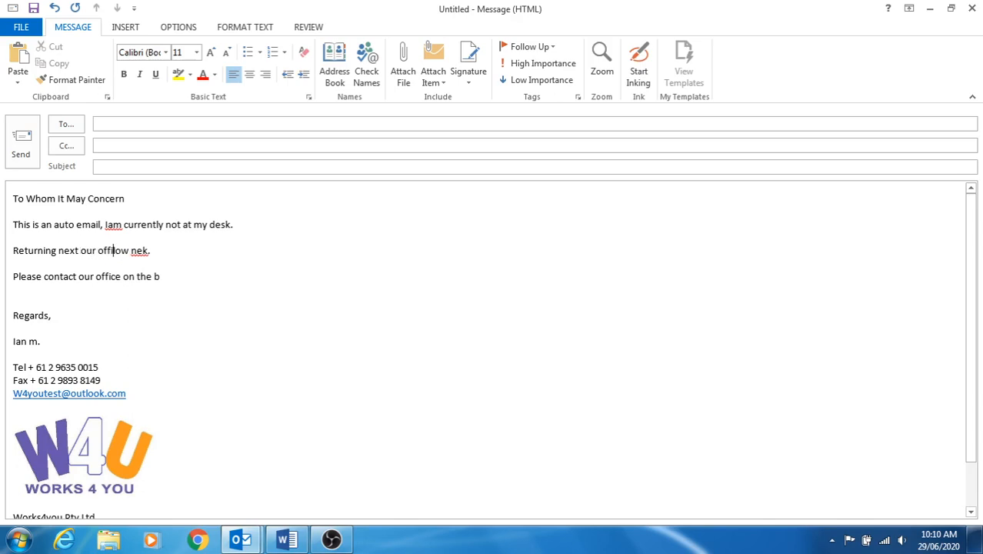
type("on the ")
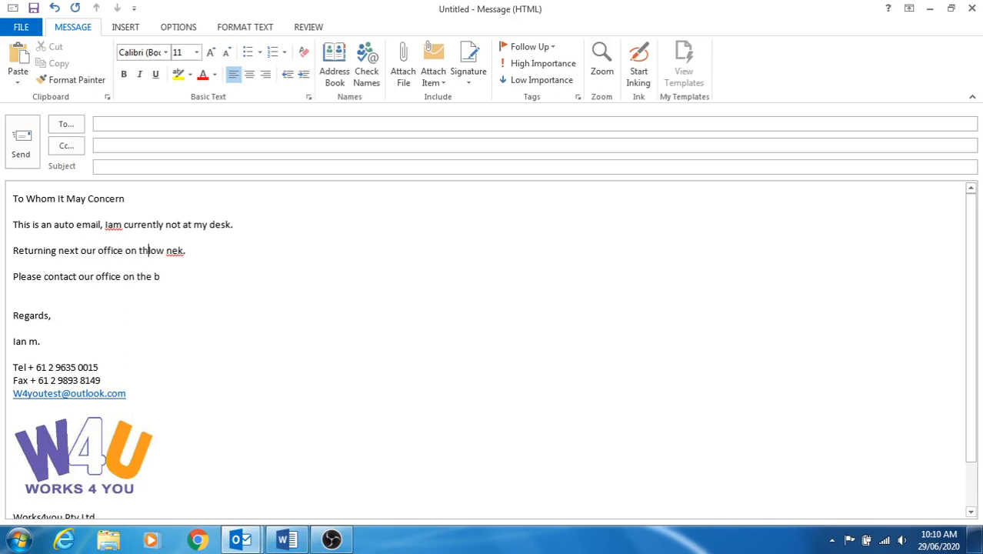
type("be")
left_click(206, 250)
key("BackSpace")
key("BackSpace")
key("BackSpace")
type("umber for m")
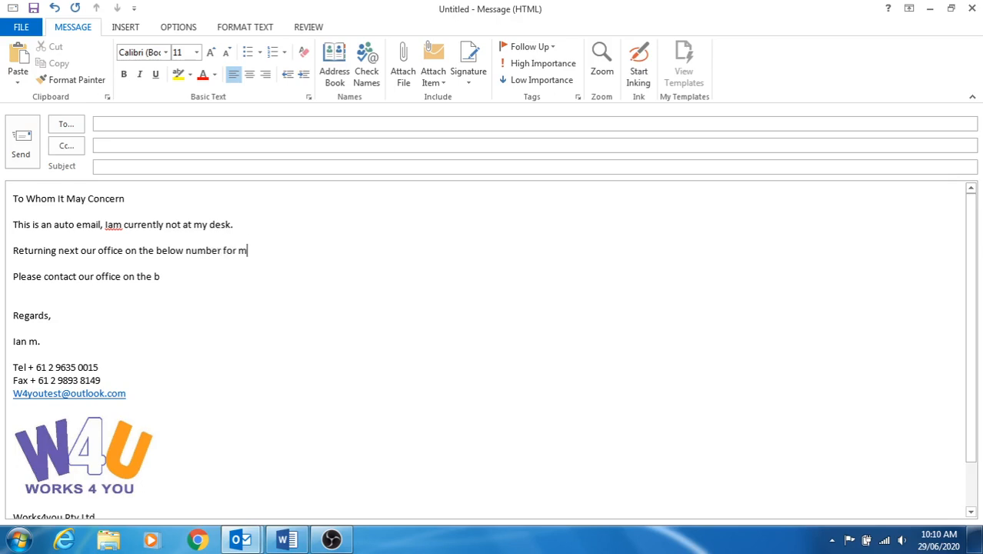
type("ore info.")
left_click(10, 275)
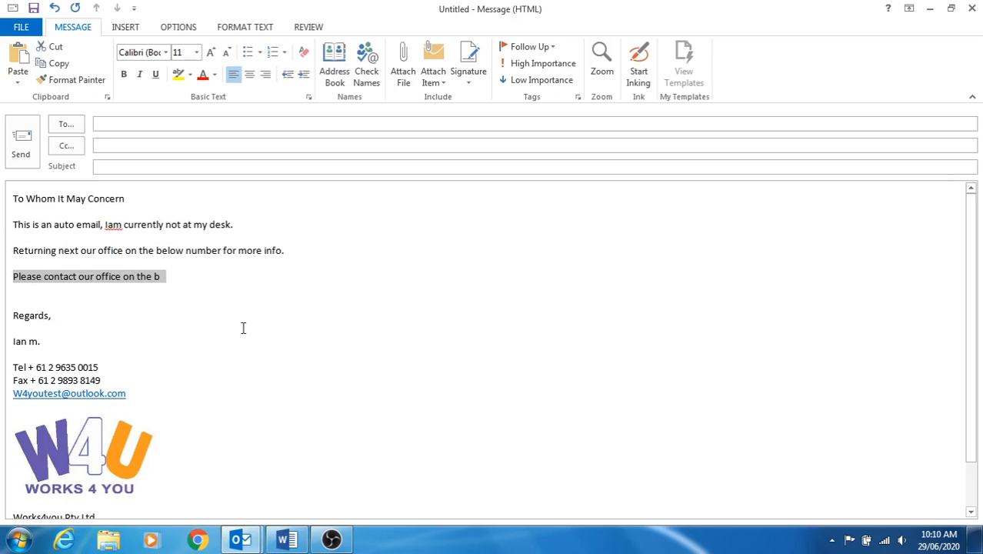
key("Delete")
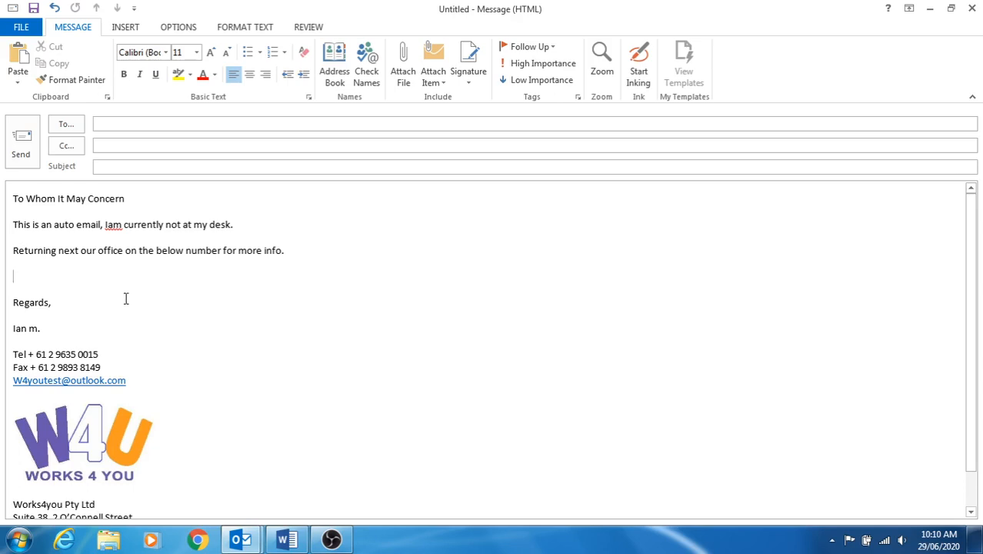
Save the message under a reply file name as an Outlook Template in Templates.
left_click(21, 27)
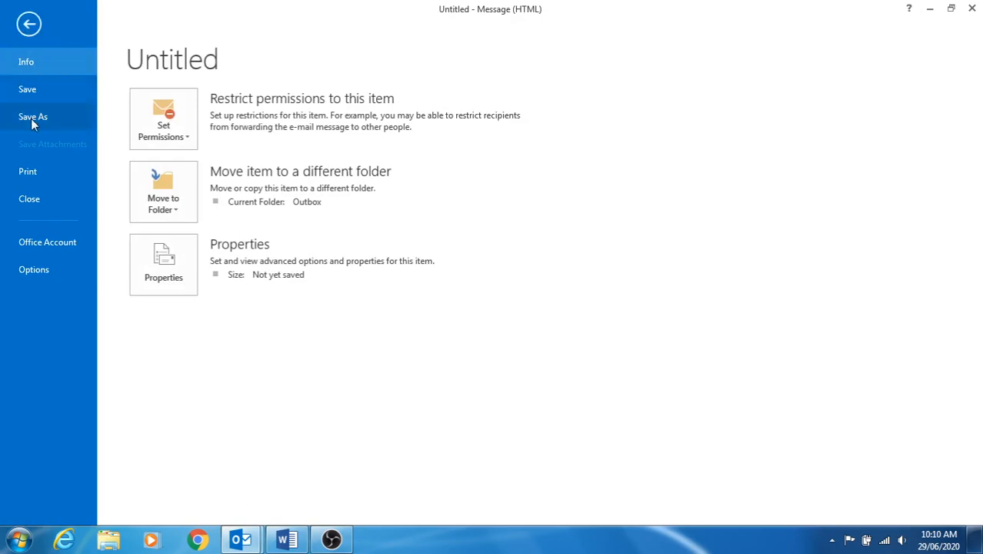
key("Escape")
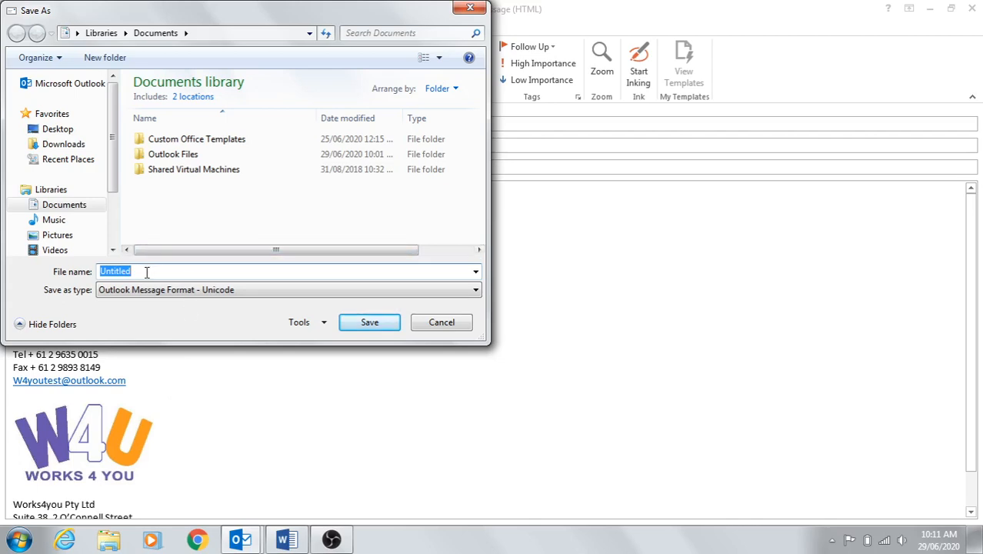
type("Ian reply")
left_click(476, 290)
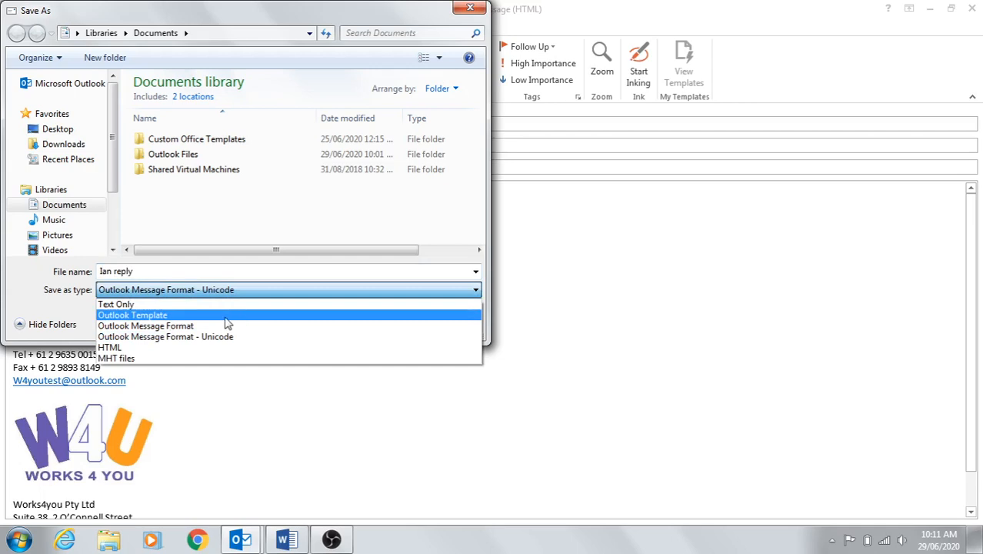
left_click(130, 316)
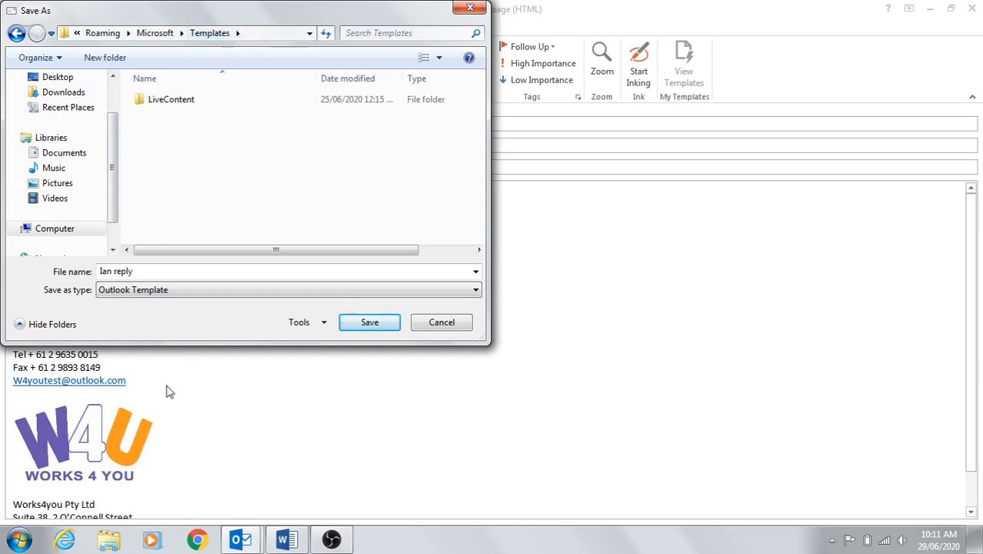
left_click(356, 320)
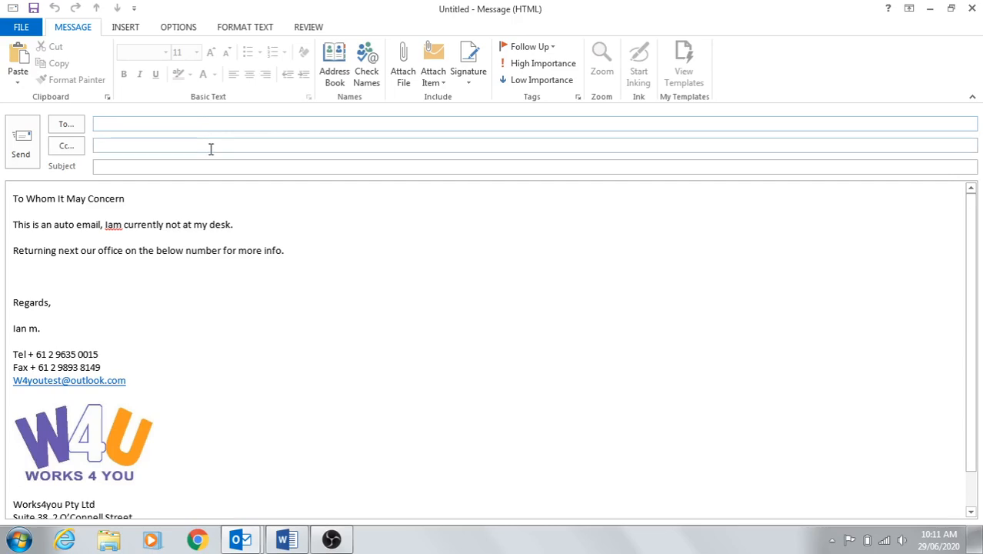
Close the message window without saving changes and bring up the Rules options.
left_click(971, 9)
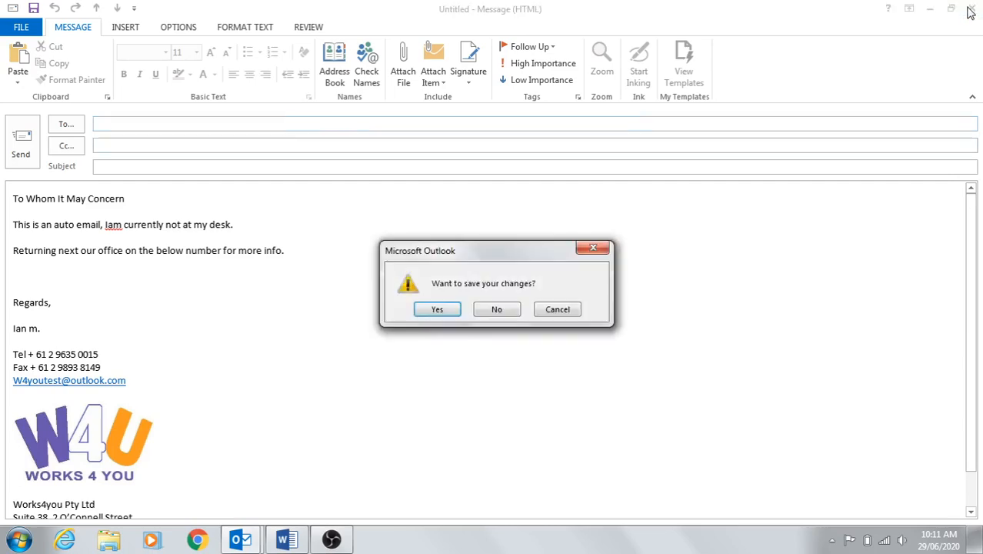
left_click(496, 309)
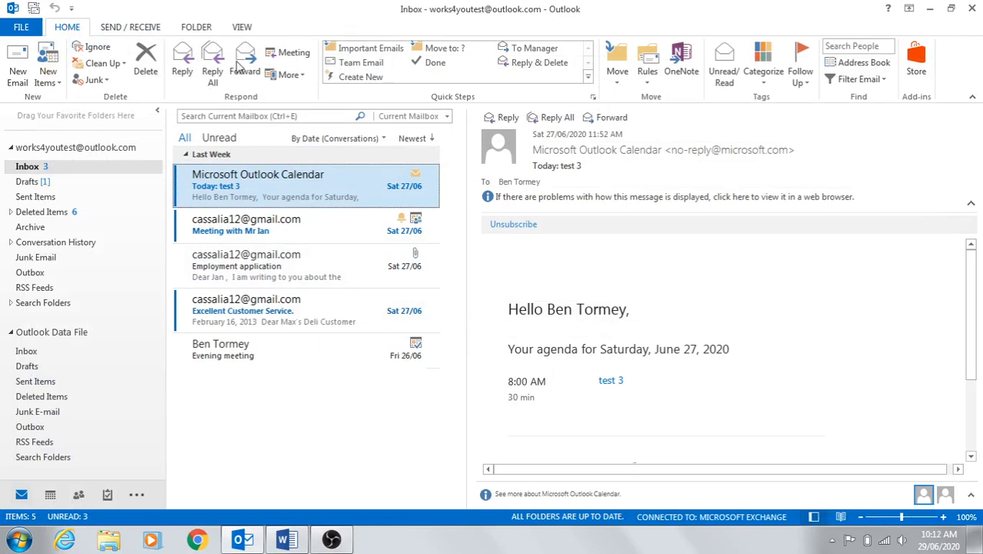
left_click(647, 70)
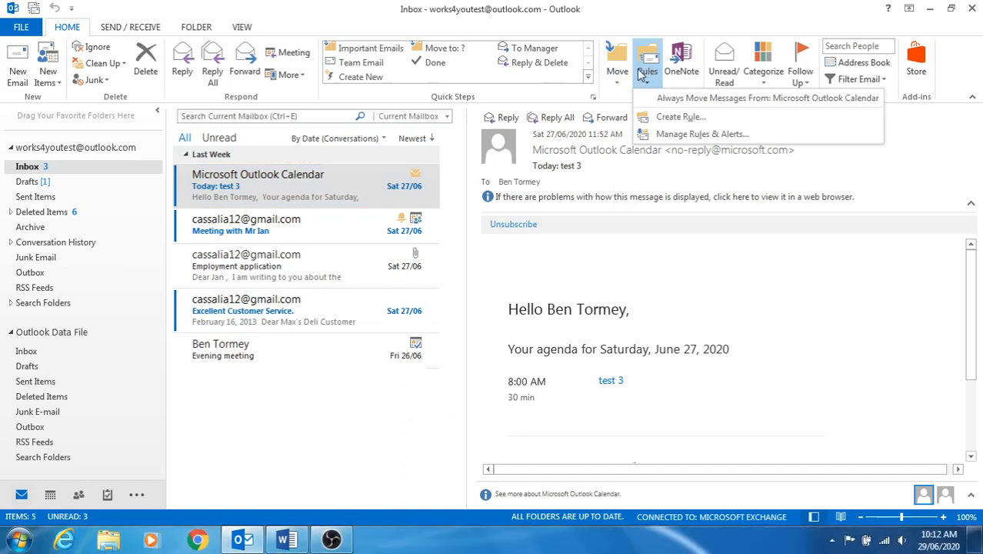
Open Manage Rules & Alerts and start a new rule.
left_click(664, 135)
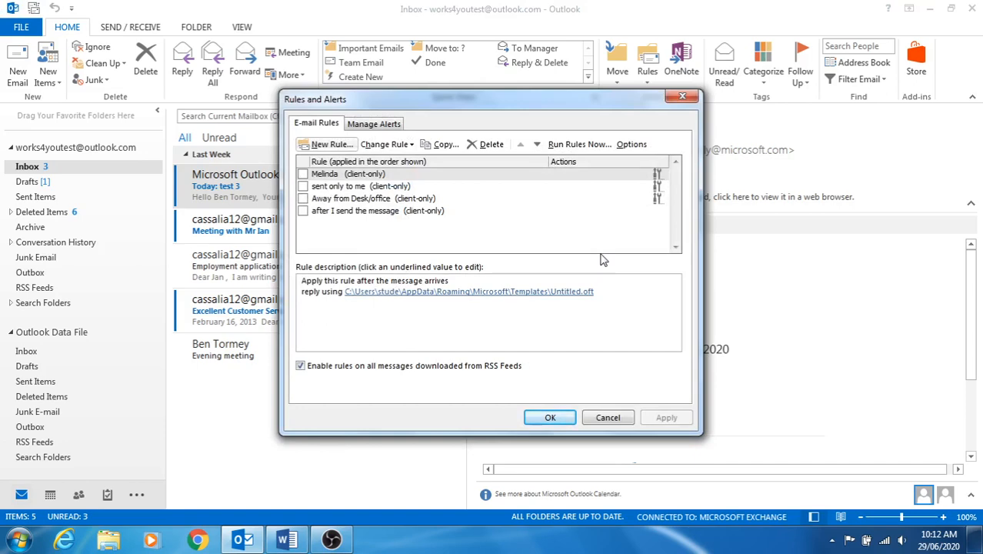
left_click(336, 145)
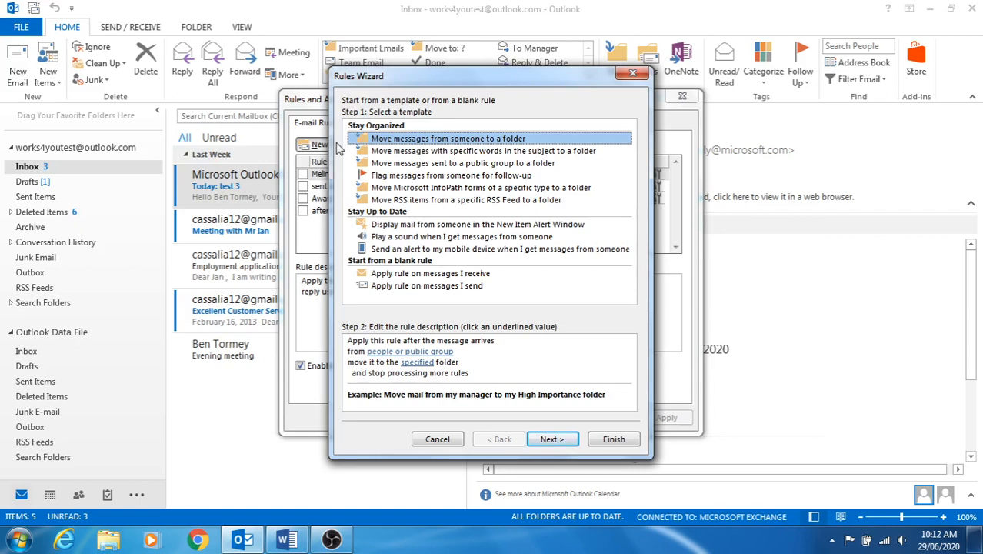
Choose the blank 'Apply rule on messages I receive' rule and continue to conditions.
left_click(389, 277)
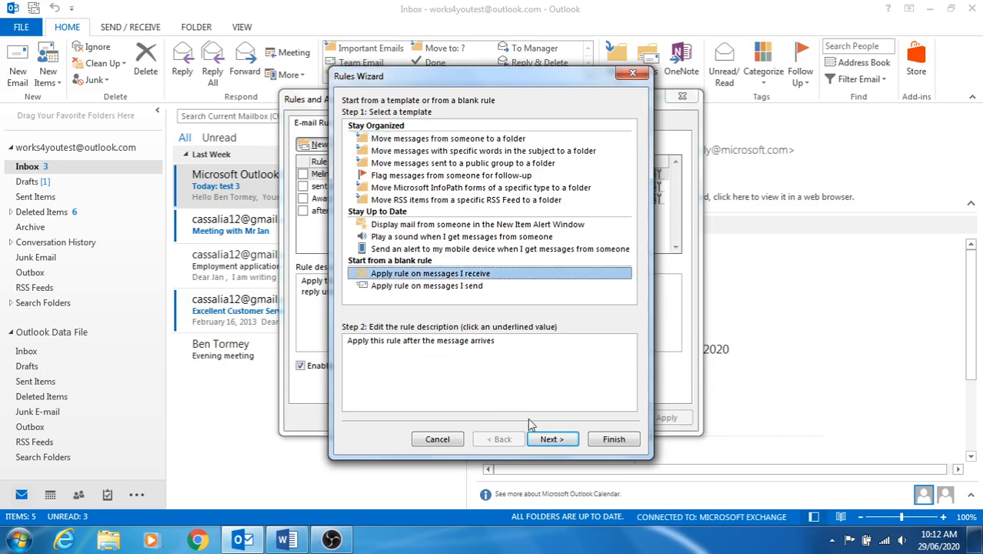
left_click(546, 441)
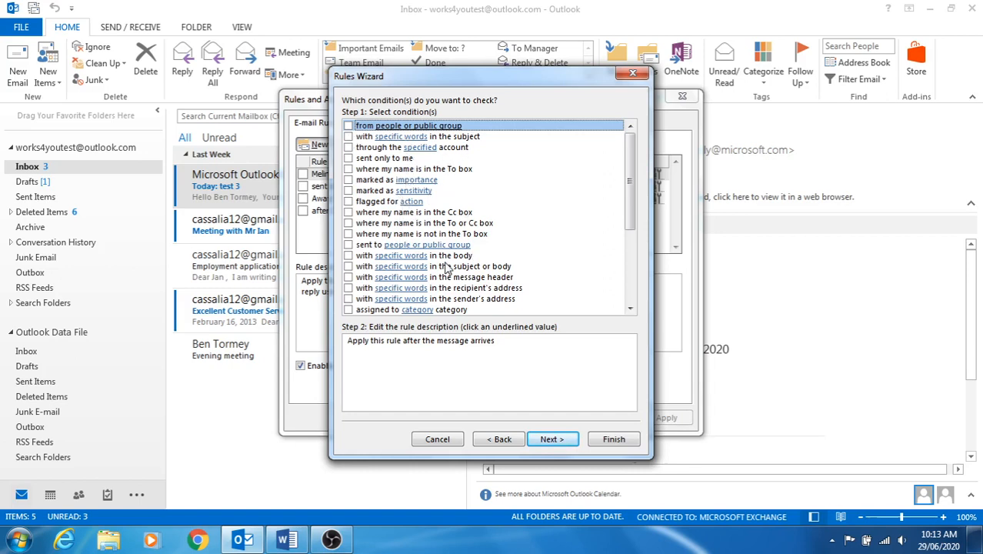
Skip all conditions and confirm the rule applies to every received message.
left_click(552, 436)
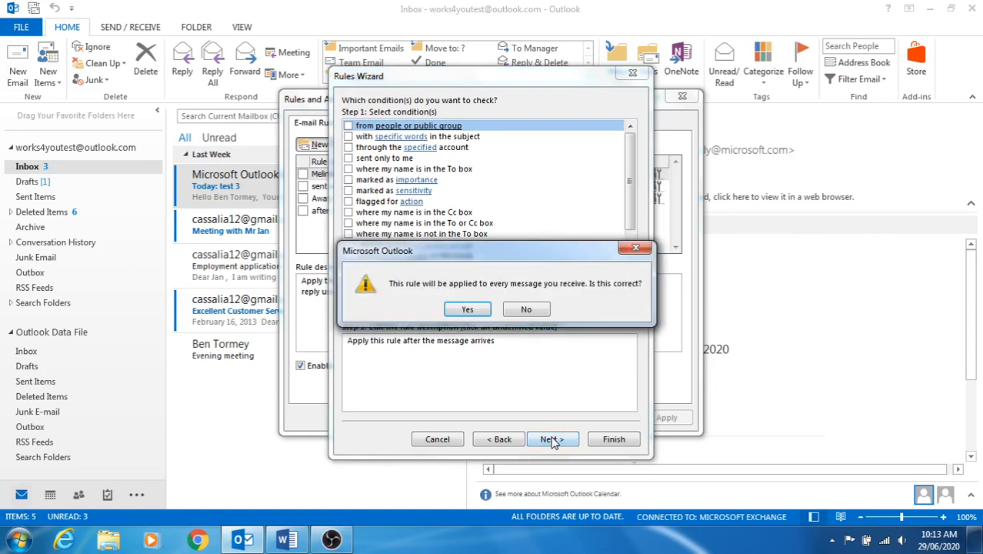
left_click(480, 309)
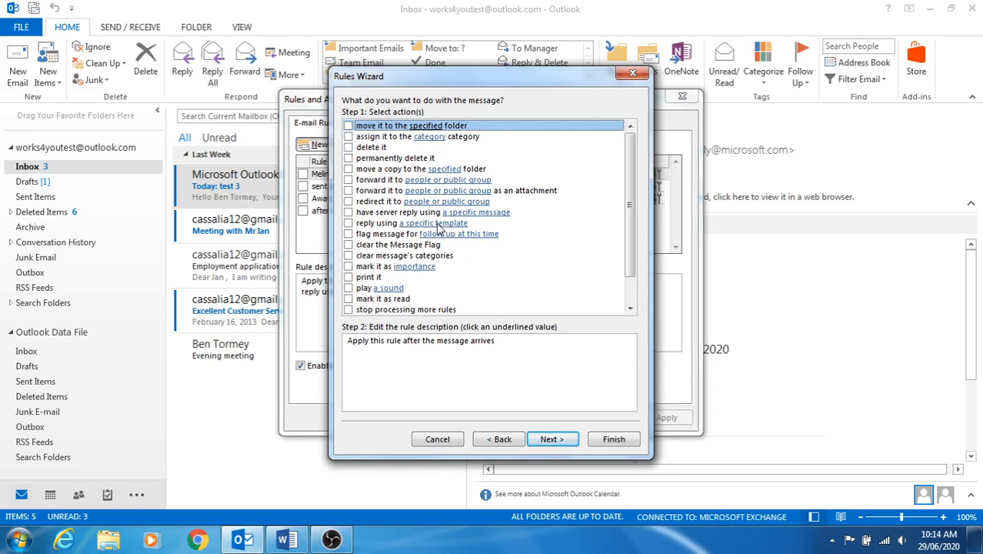
Tick the 'reply using a specific template' action and open its template chooser.
left_click(348, 223)
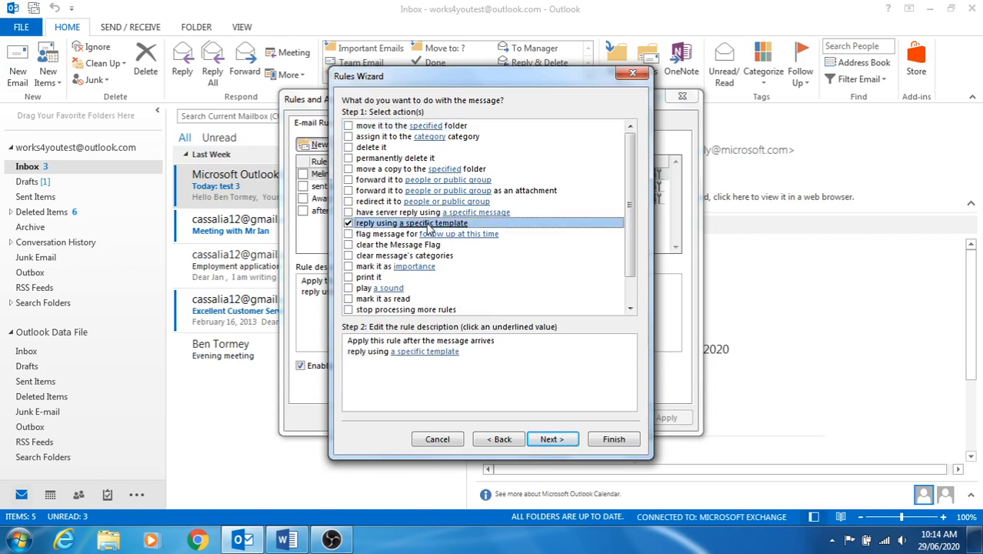
left_click(406, 358)
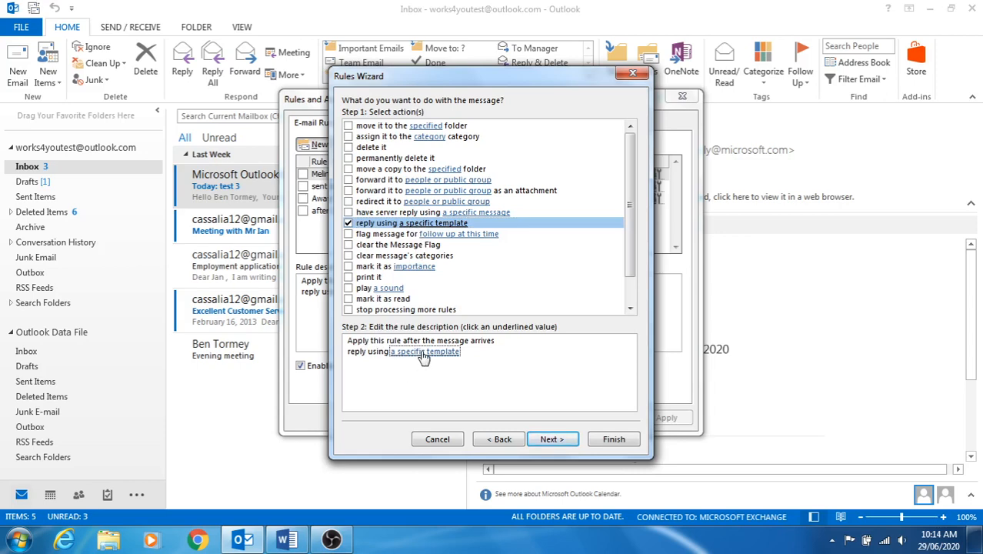
left_click(422, 352)
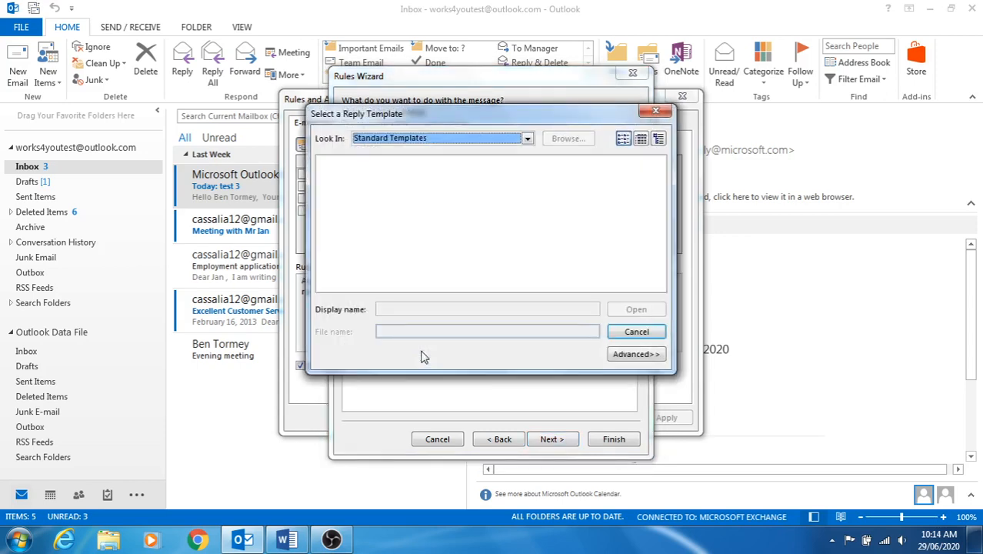
Pick the saved .oft reply template from 'User Templates in File System' for the rule.
left_click(529, 140)
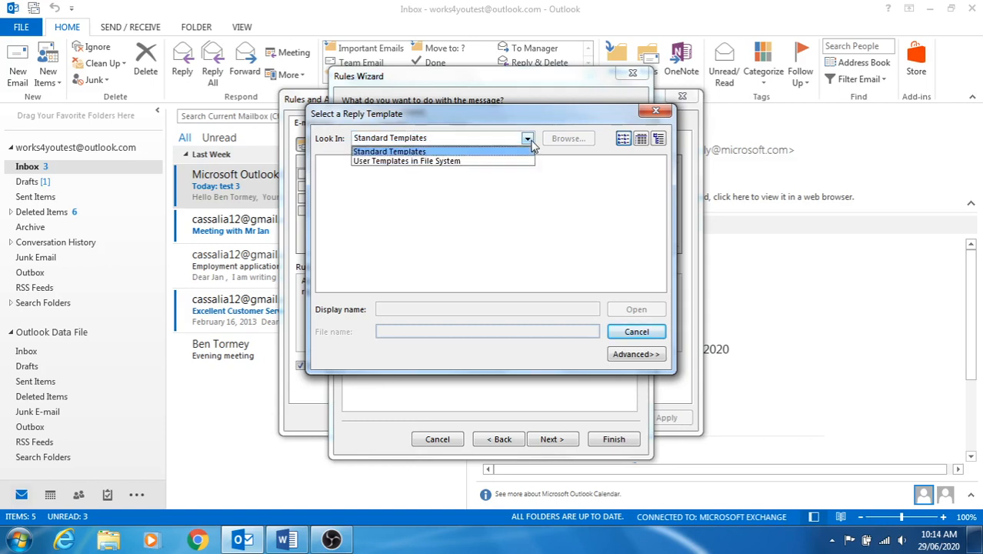
left_click(476, 162)
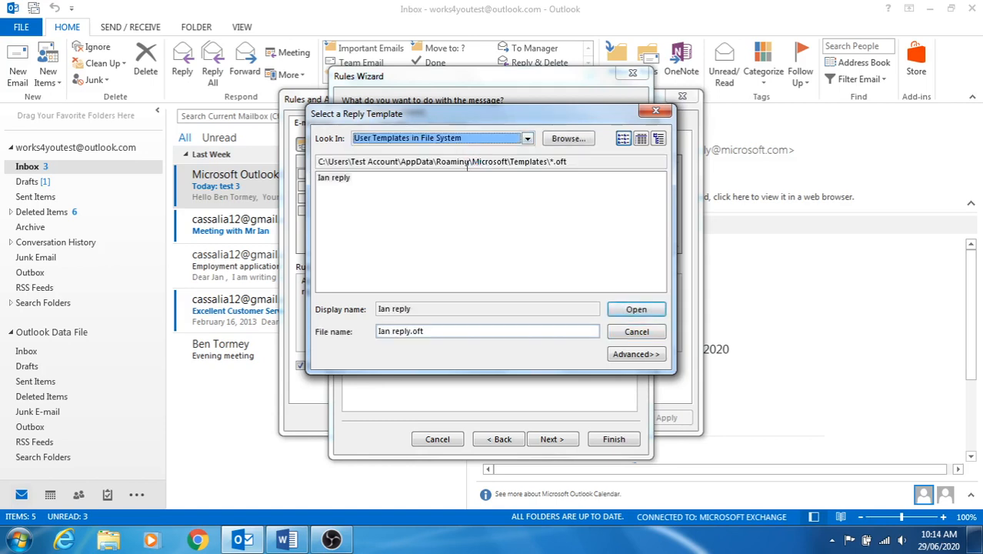
left_click(526, 139)
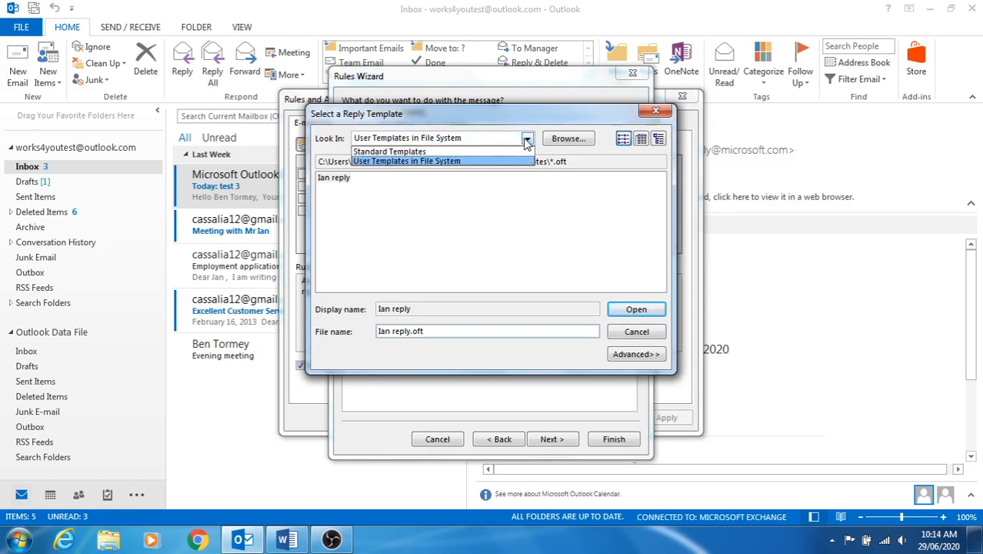
left_click(385, 161)
left_click(335, 180)
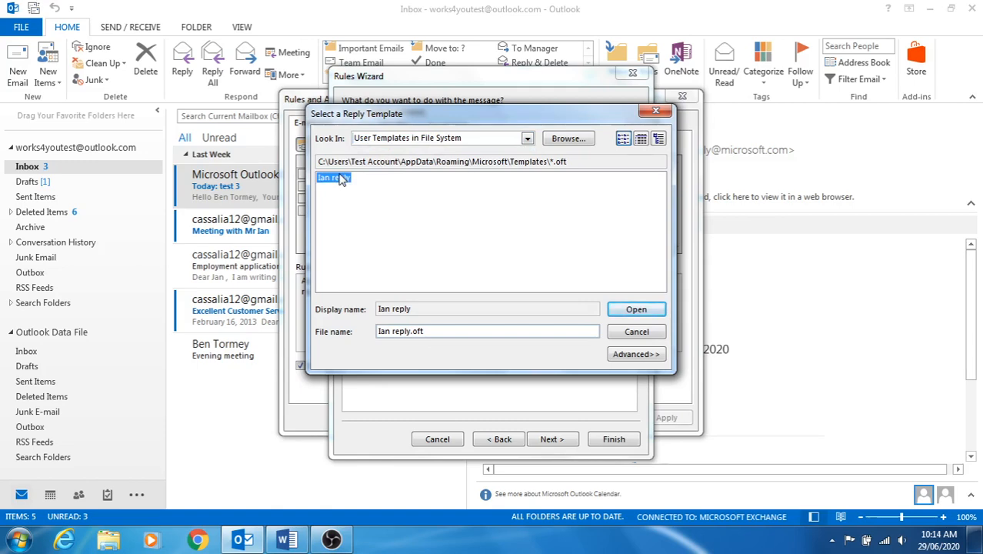
left_click(632, 310)
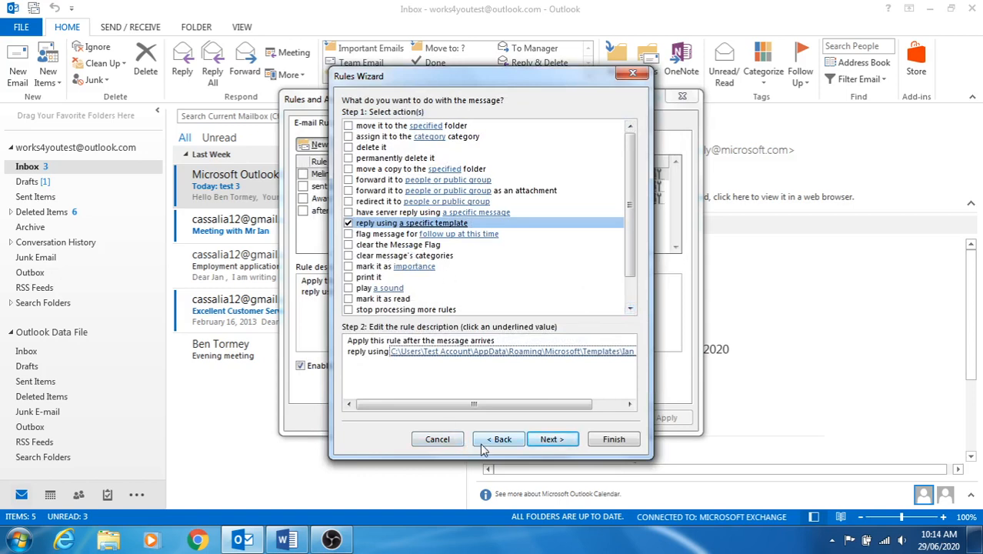
Skip the exceptions step, set the rule to run on messages already in Inbox, and finish the wizard.
left_click(539, 445)
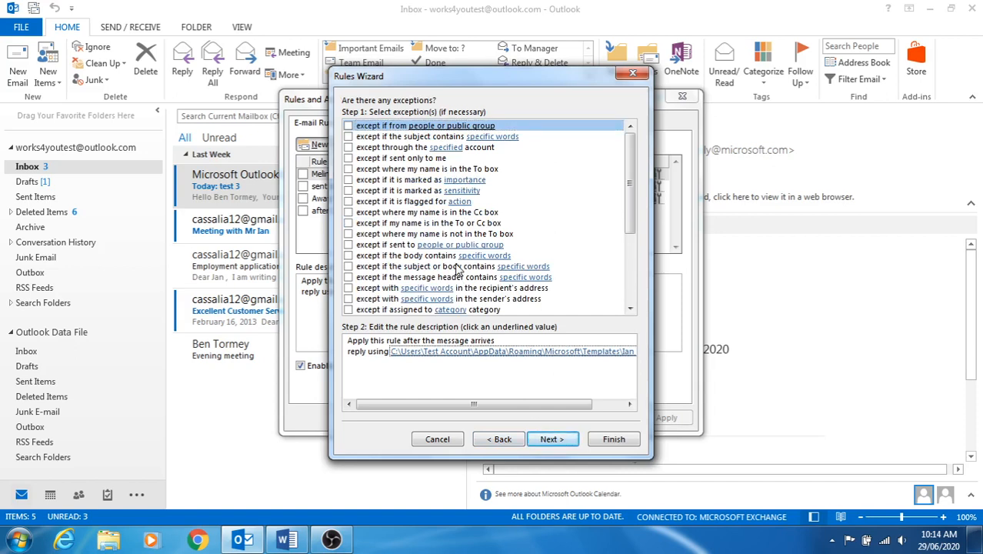
left_click(550, 438)
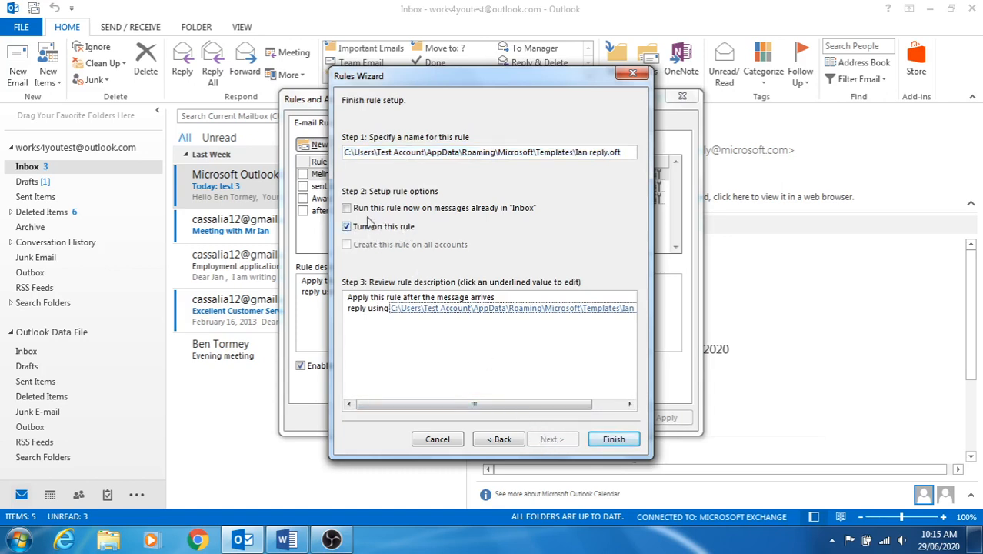
left_click(347, 208)
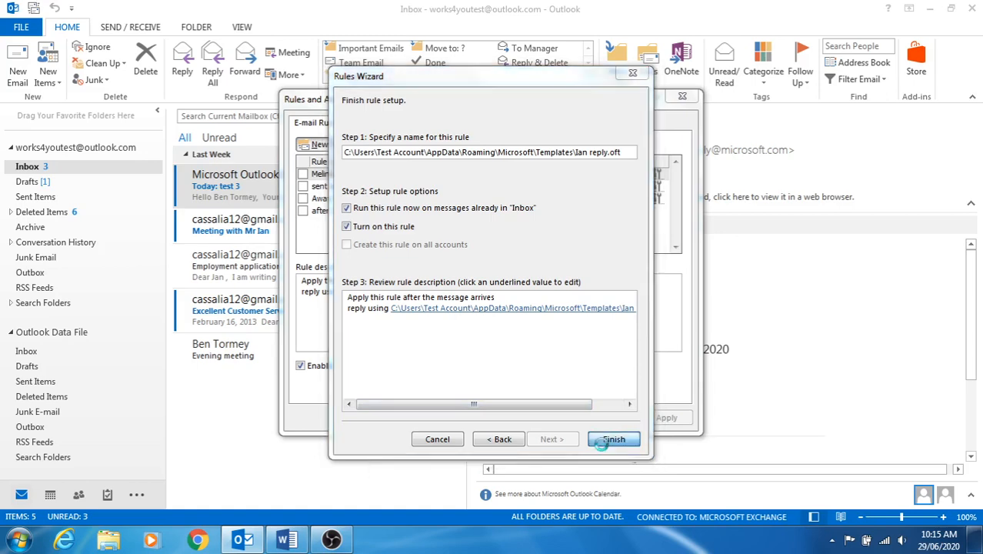
left_click(613, 439)
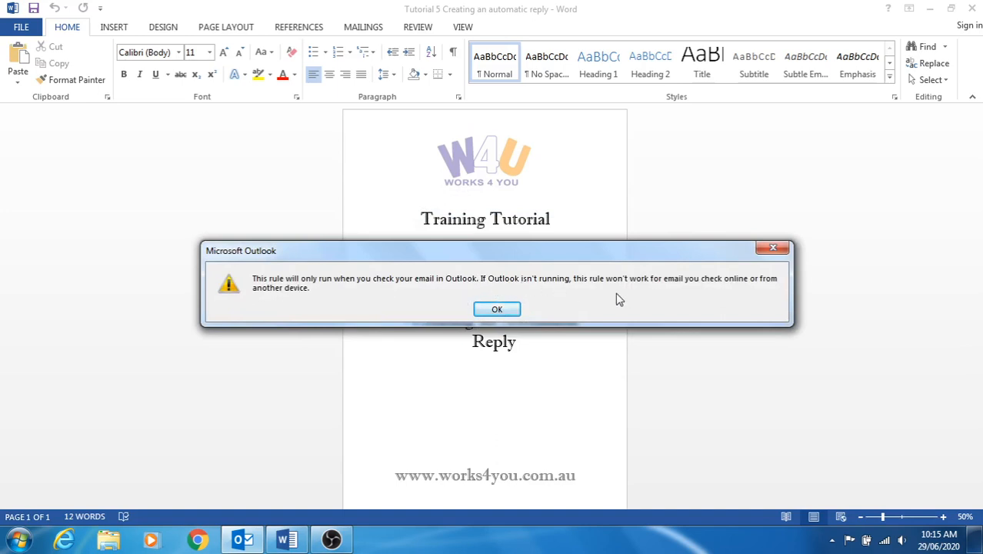
Acknowledge the client-only warning, apply and save the auto-reply rule, then view the Outbox.
left_click(496, 310)
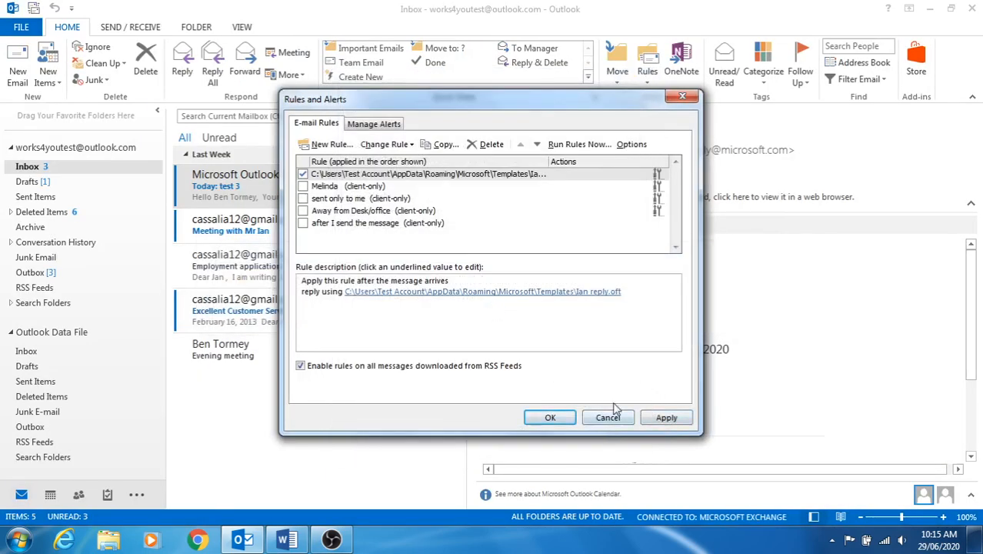
left_click(654, 416)
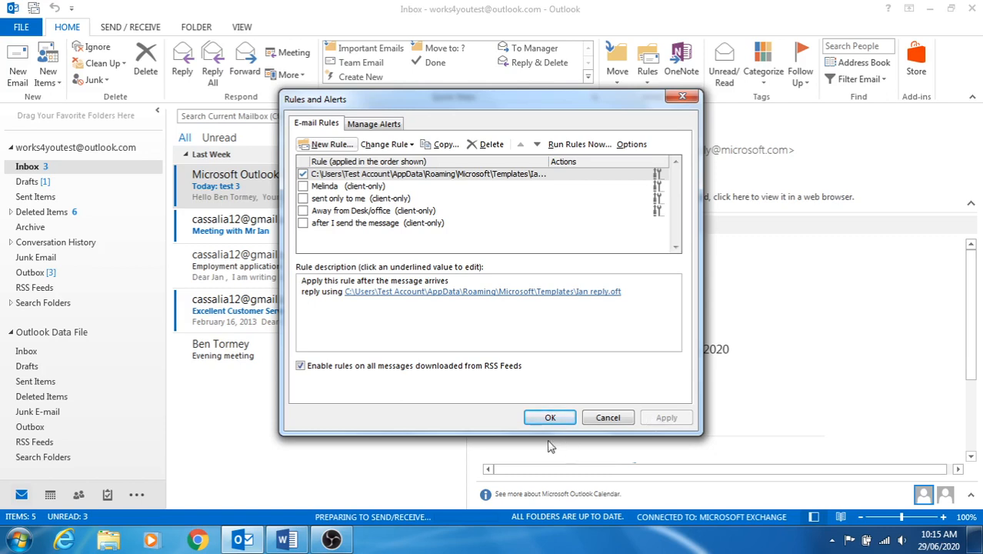
left_click(542, 419)
left_click(32, 274)
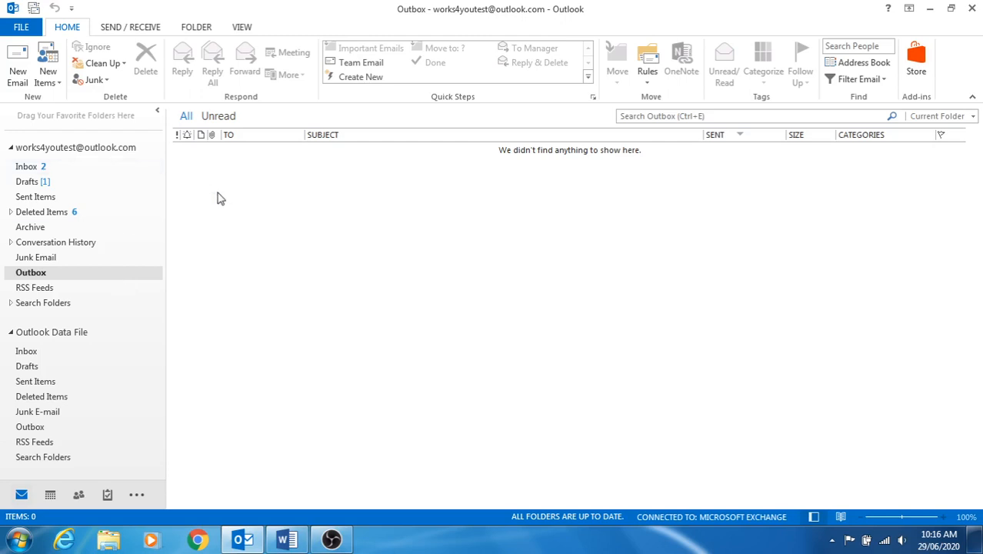
left_click(651, 90)
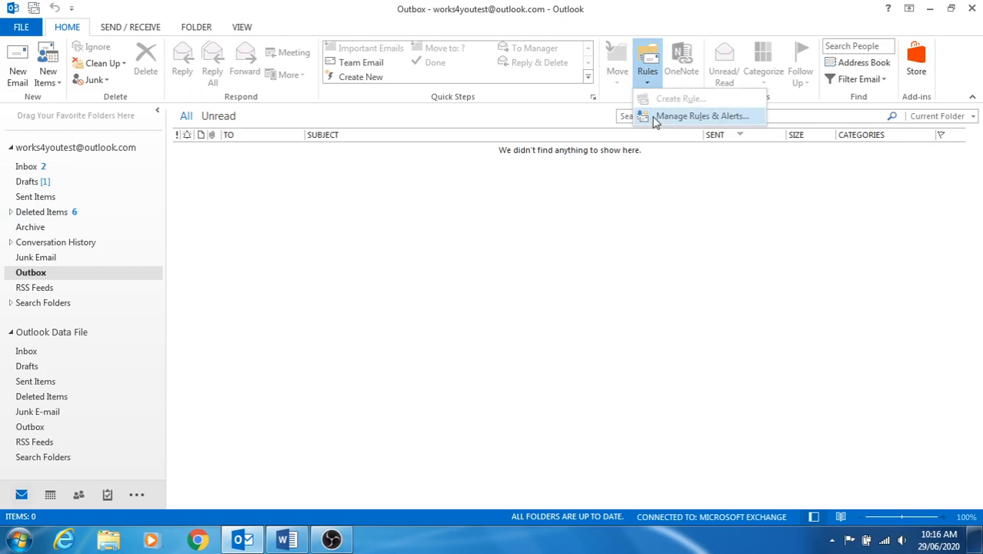
left_click(653, 117)
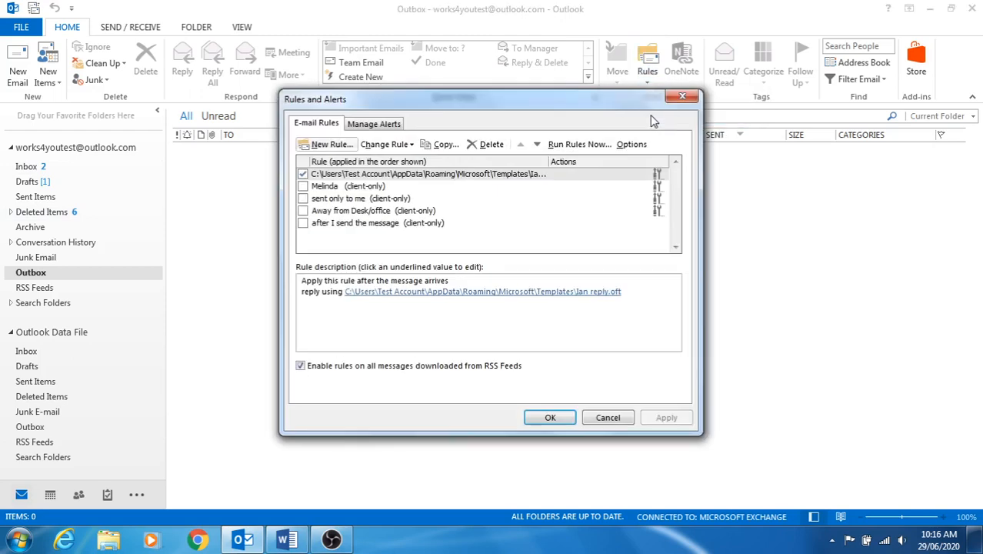
left_click(372, 128)
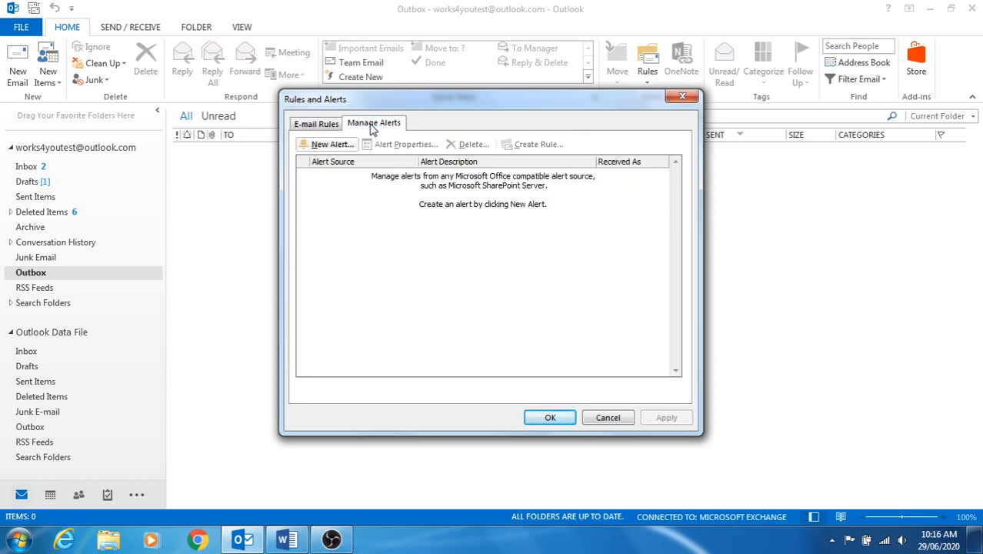
left_click(321, 129)
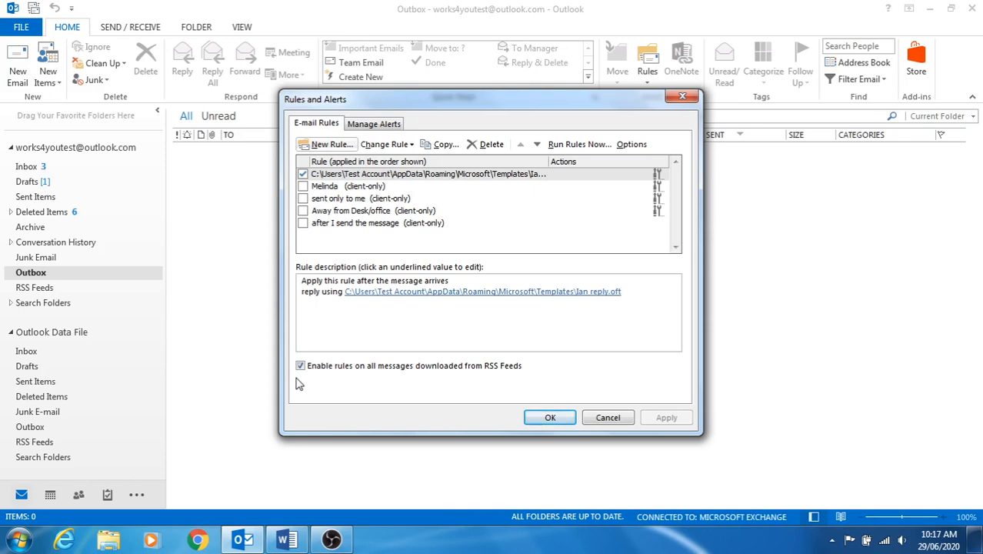
left_click(302, 174)
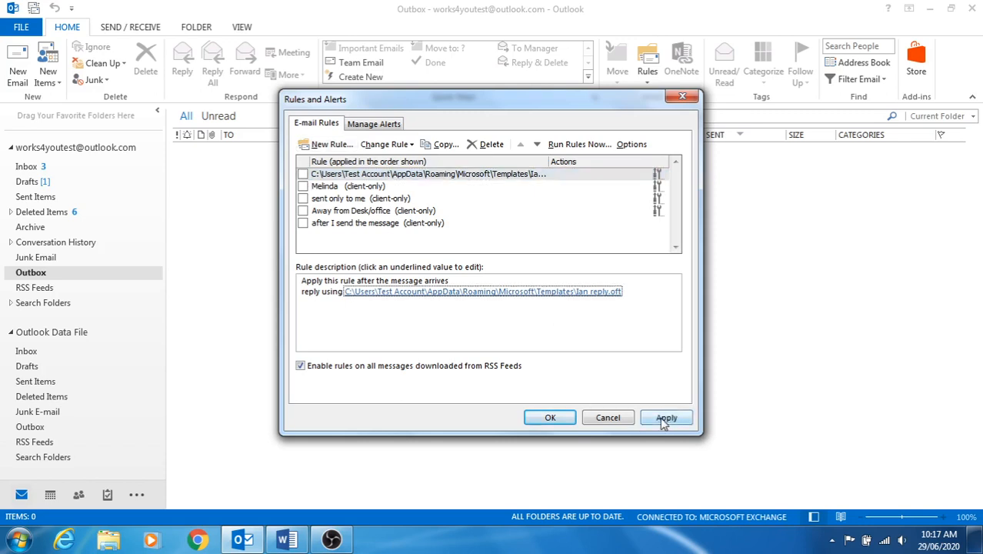
left_click(605, 419)
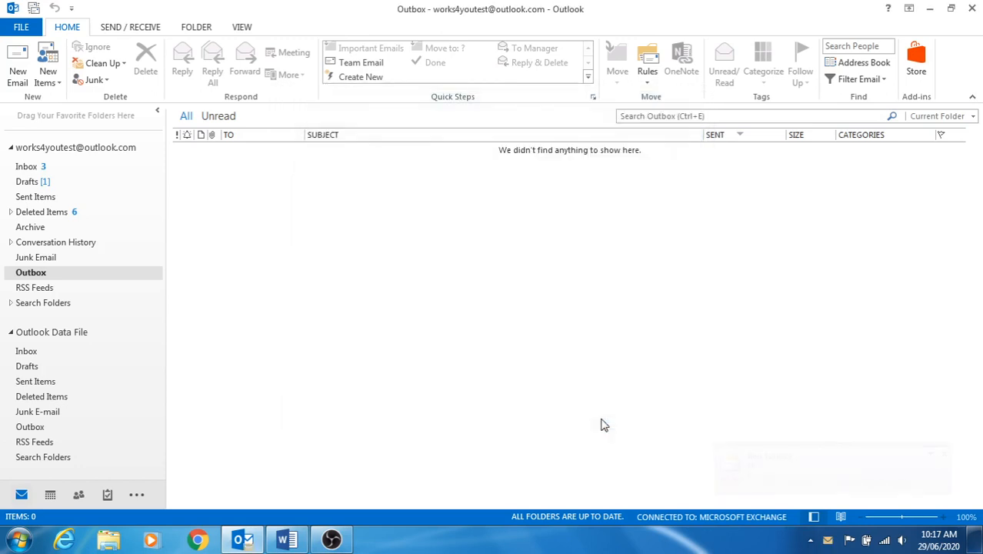
Check the Inbox and Sent Items folders, then return to the Inbox.
left_click(27, 168)
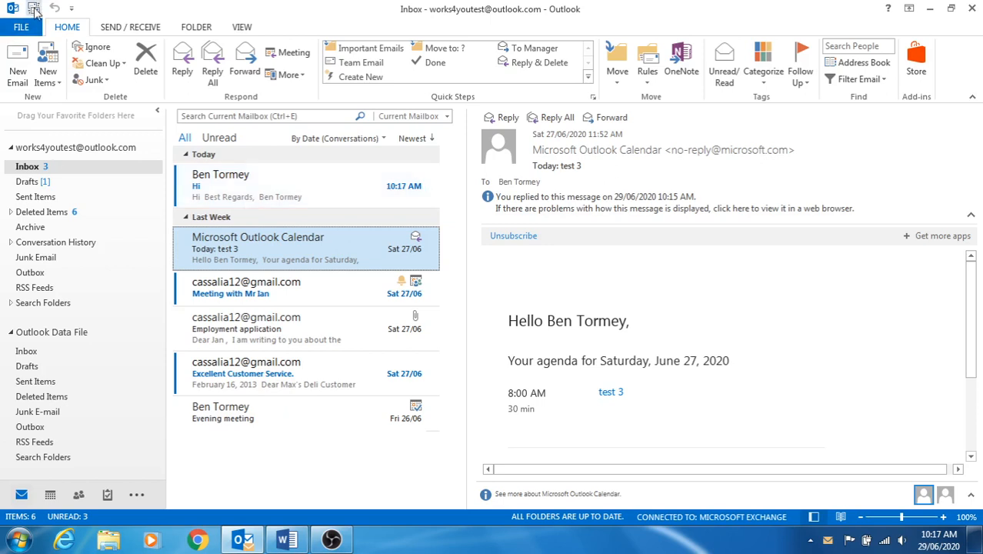
left_click(26, 199)
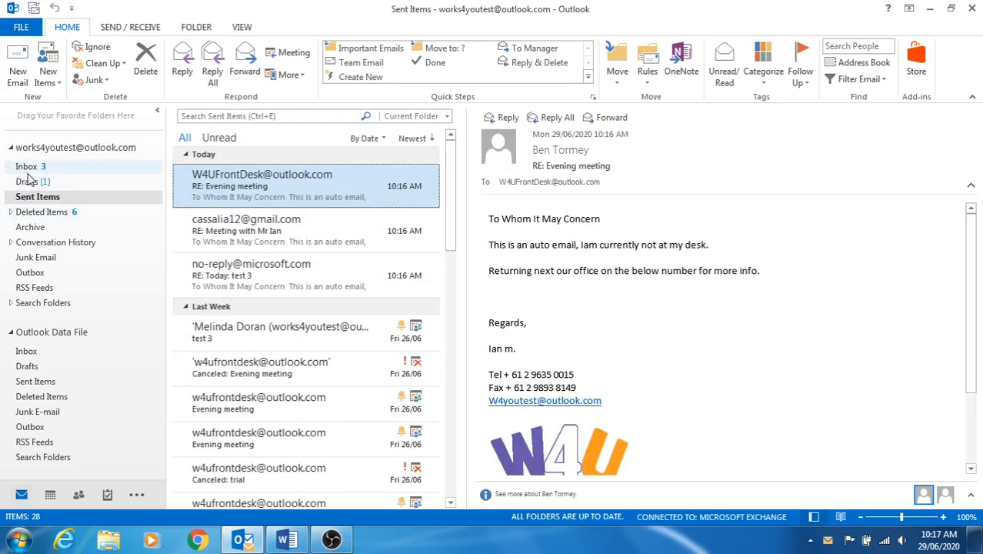
left_click(27, 169)
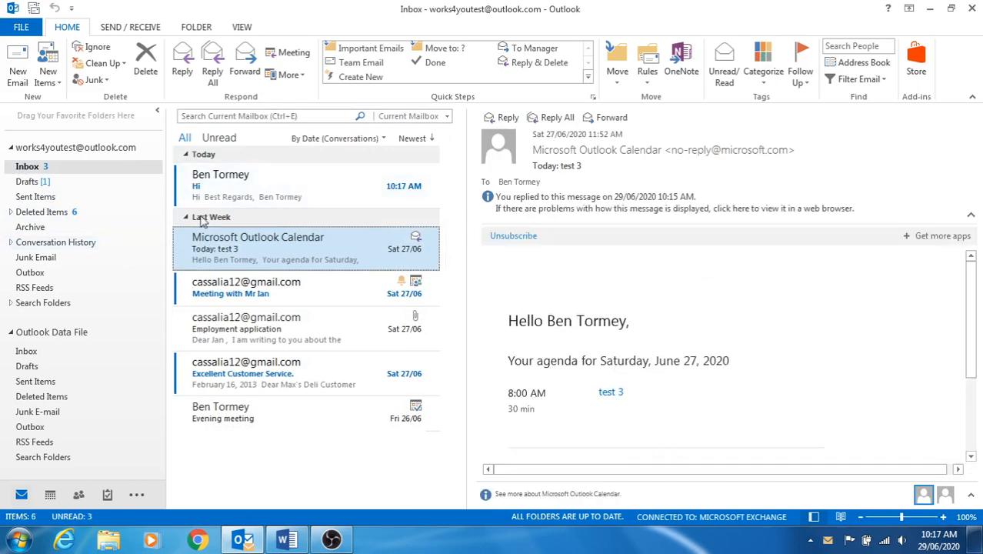
Read the new 'Hi' email and confirm Sent Items holds no auto-reply to it.
left_click(216, 198)
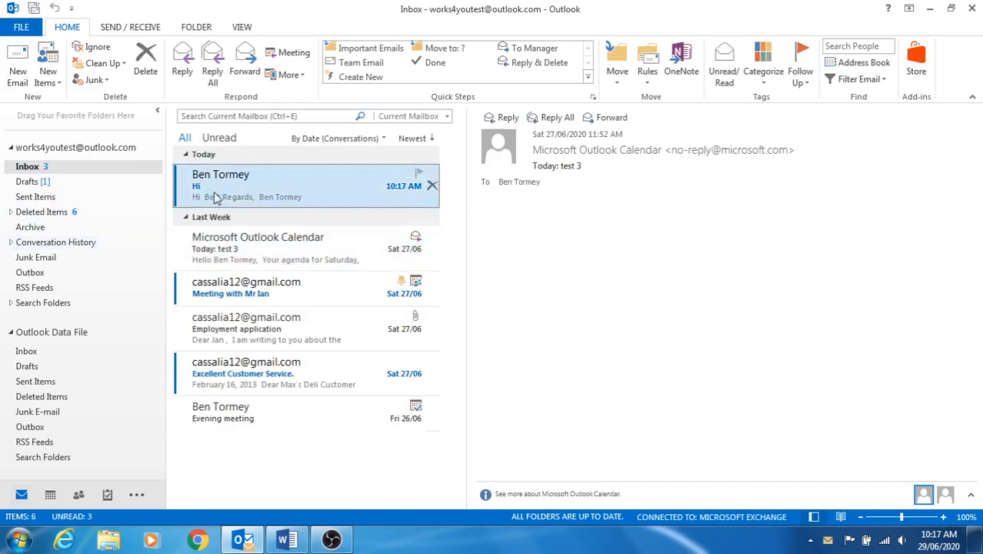
double_click(217, 198)
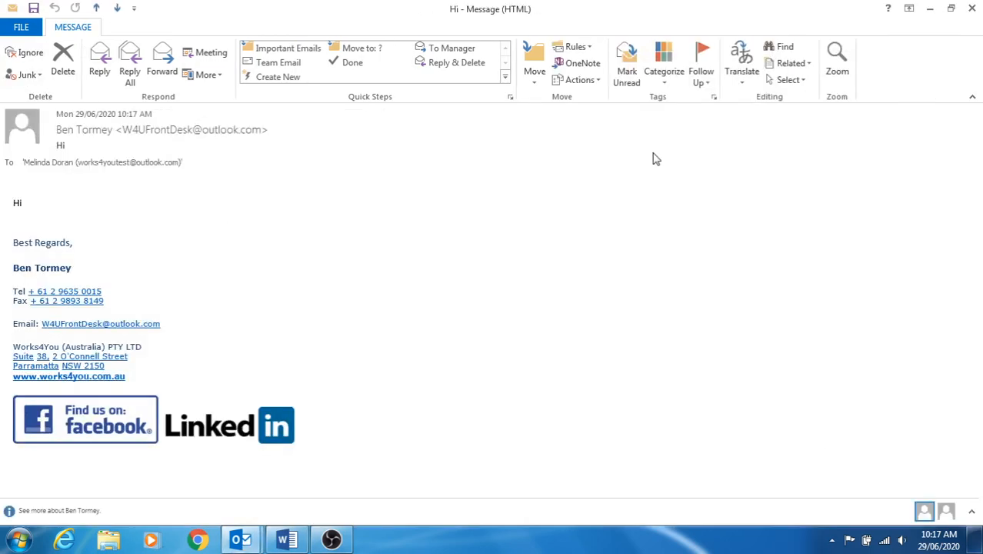
left_click(973, 9)
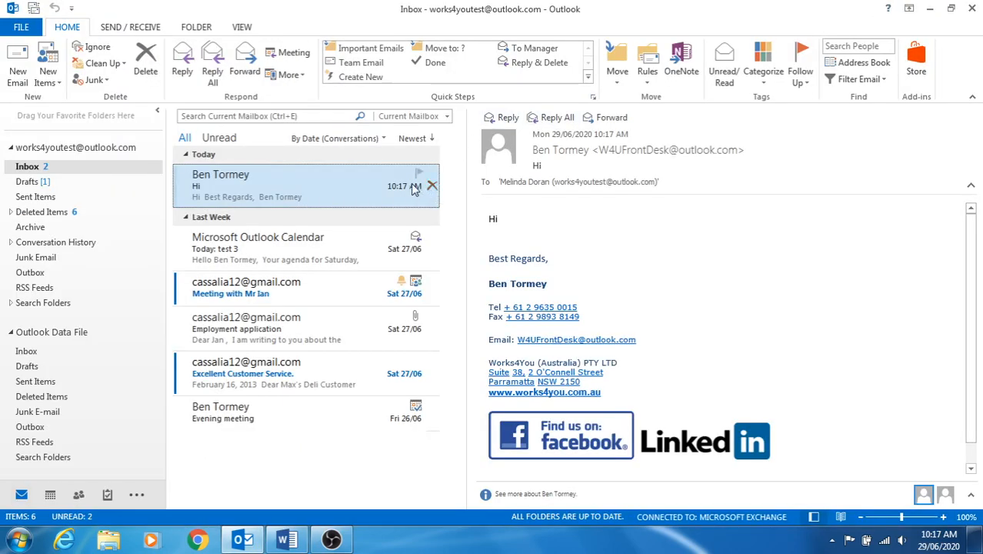
left_click(32, 197)
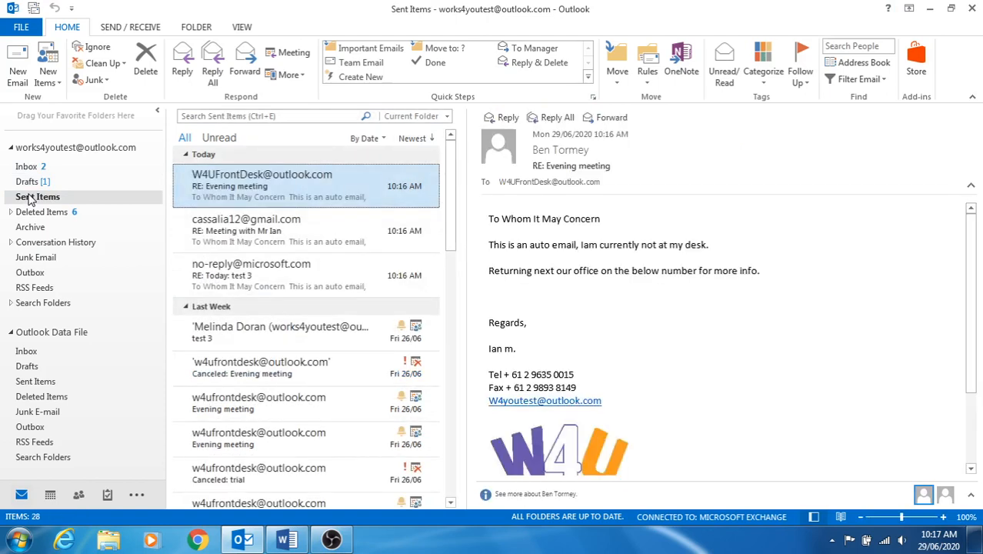
left_click(29, 168)
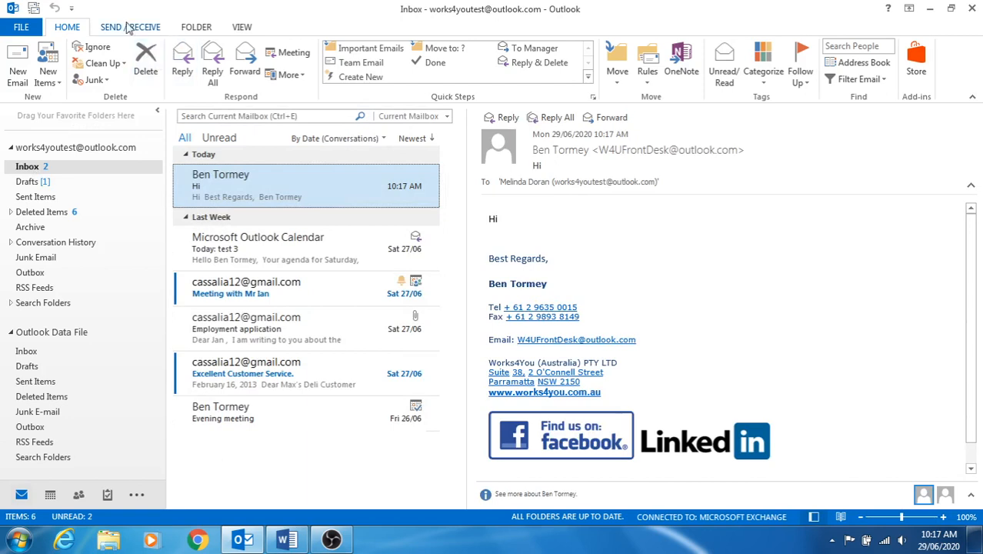
left_click(666, 68)
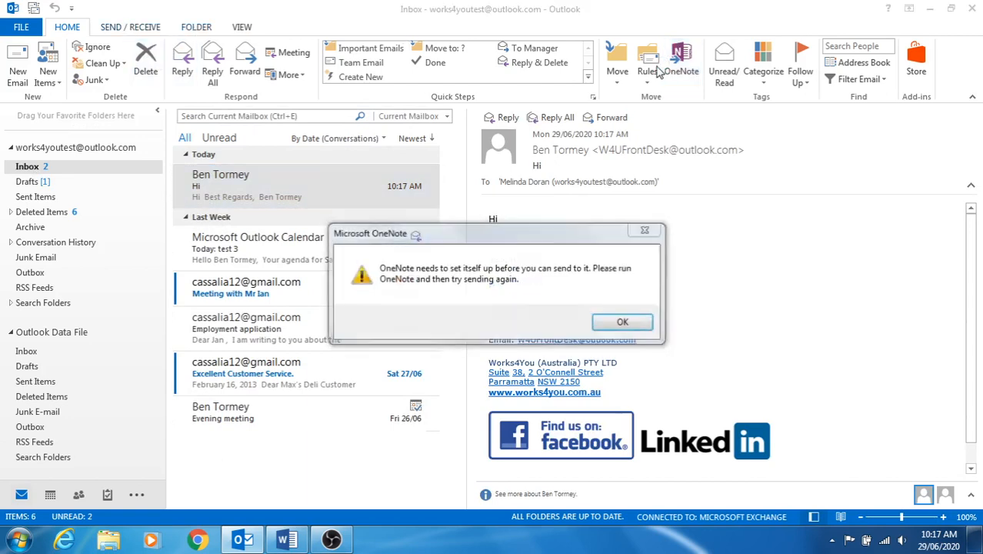
left_click(652, 229)
left_click(668, 66)
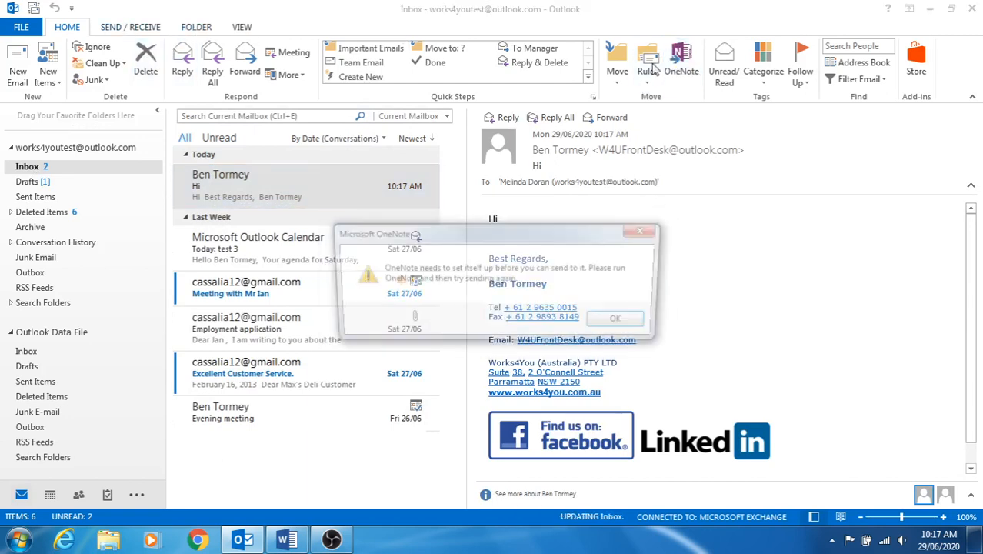
left_click(646, 229)
left_click(647, 77)
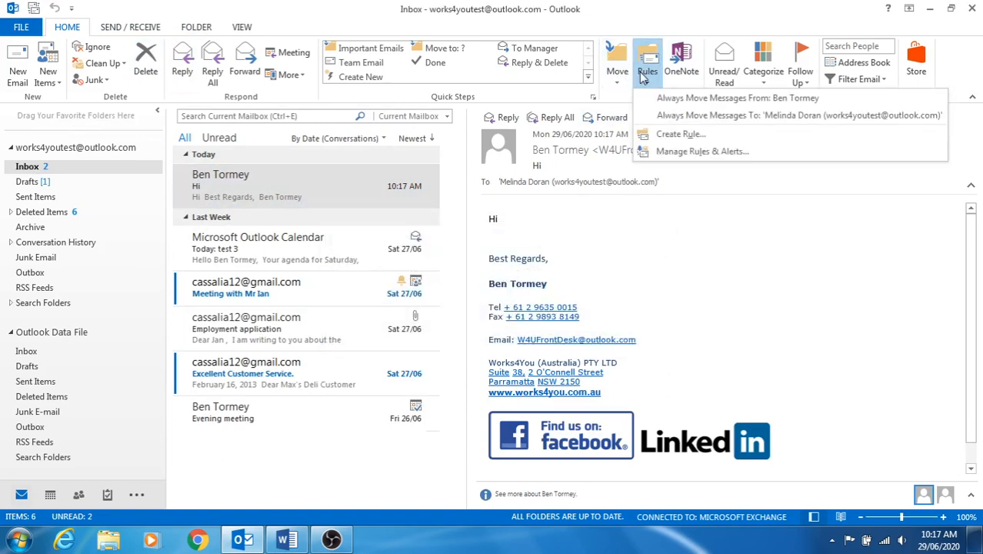
left_click(650, 151)
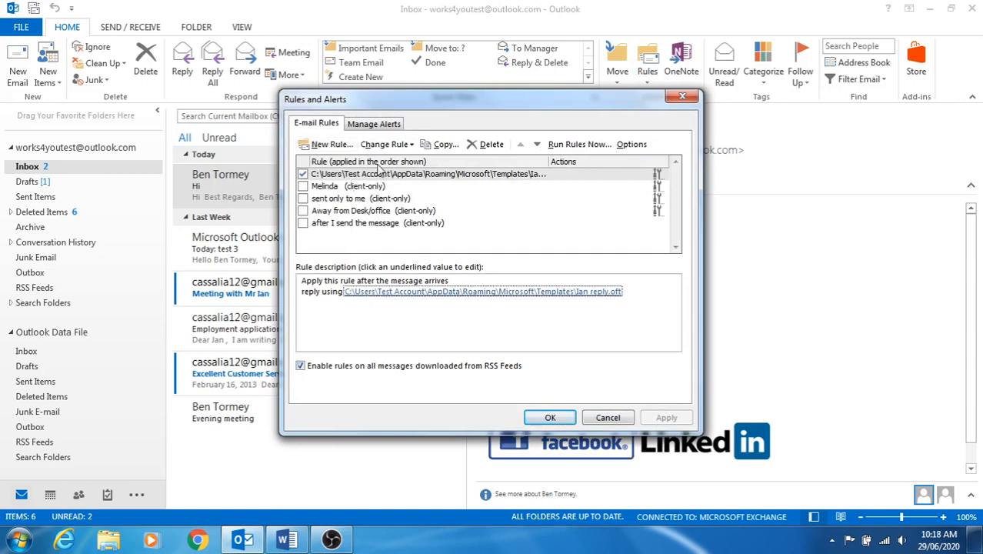
left_click(549, 418)
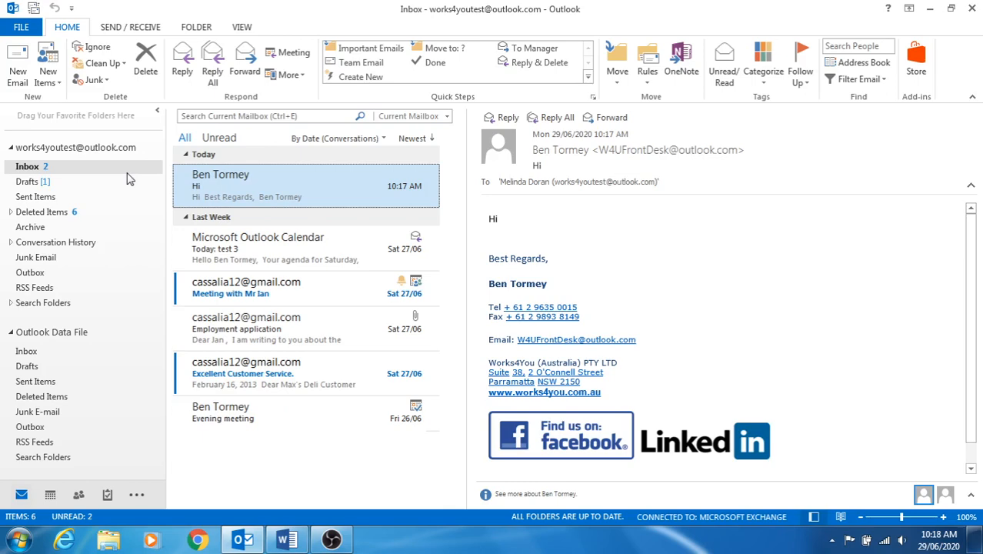
left_click(329, 540)
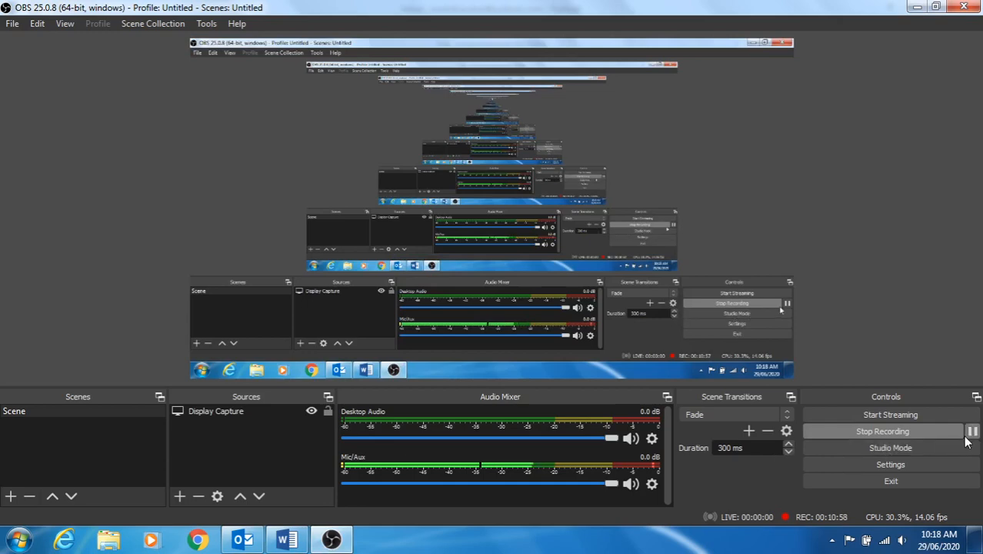
Pause the OBS screen recording and then resume it.
left_click(972, 434)
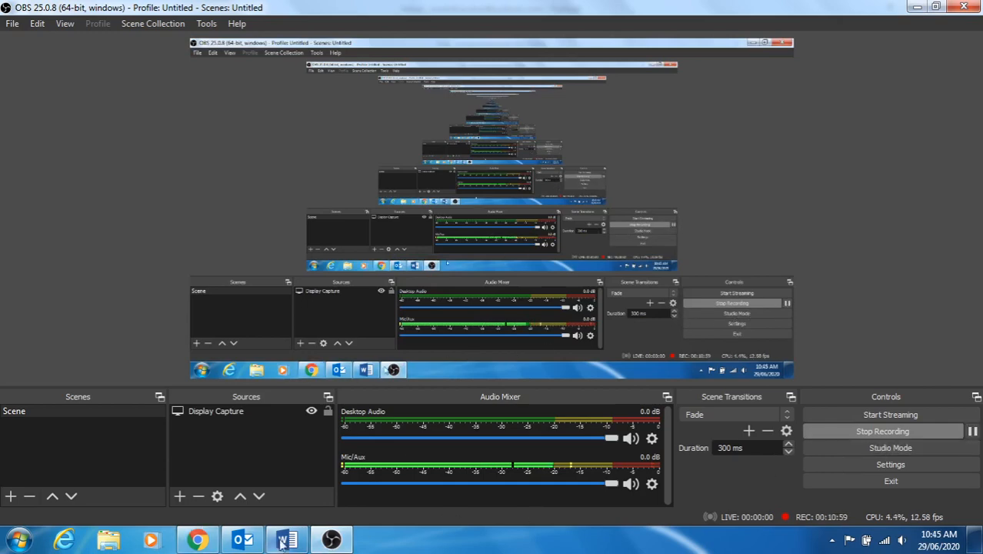
left_click(246, 543)
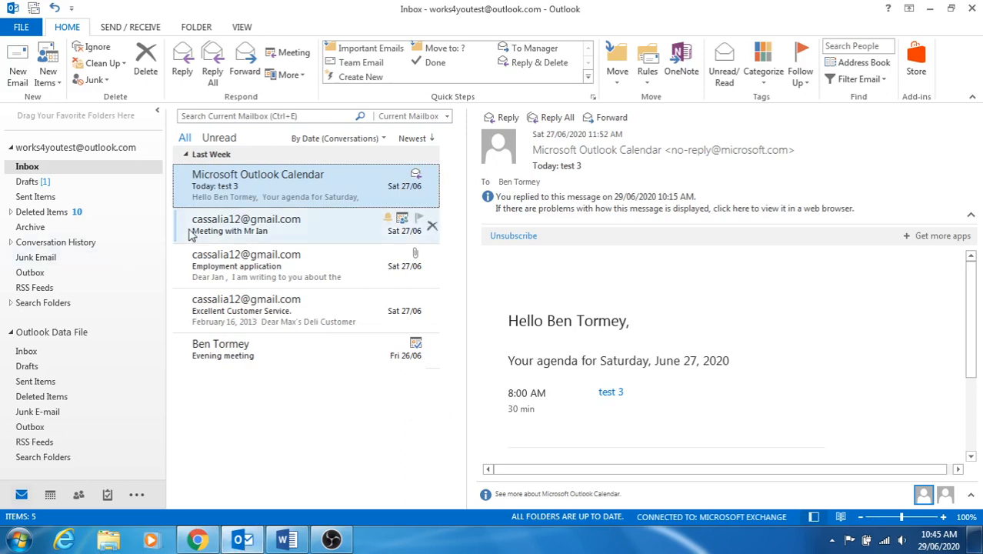
Read the 'Today: test 3' calendar email, then open and review the sent 'RE: test' auto-reply.
double_click(233, 197)
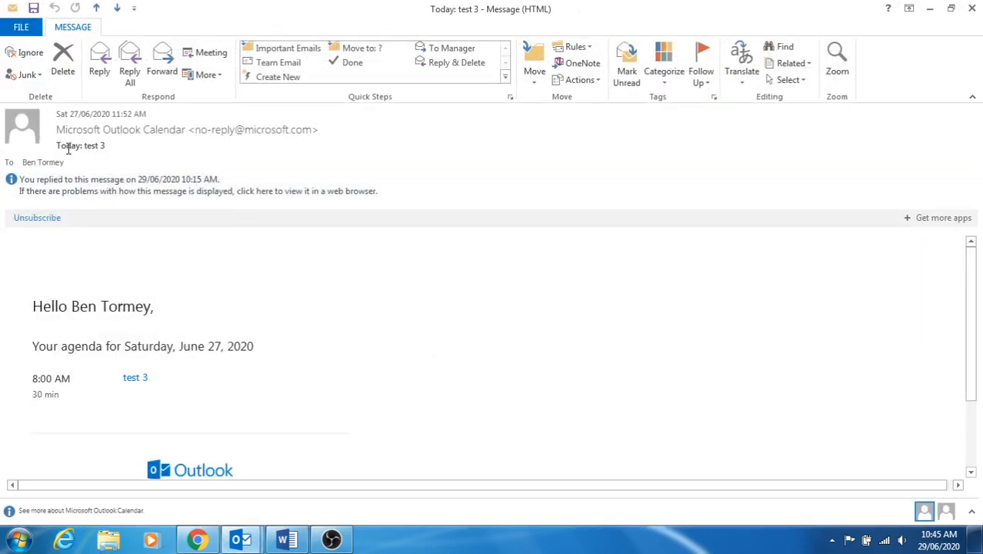
left_click(973, 8)
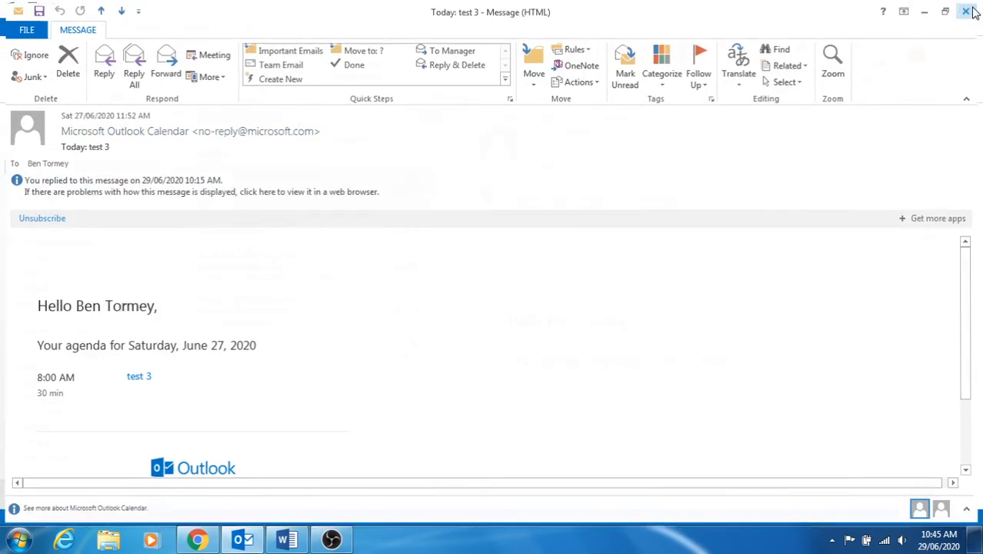
left_click(40, 197)
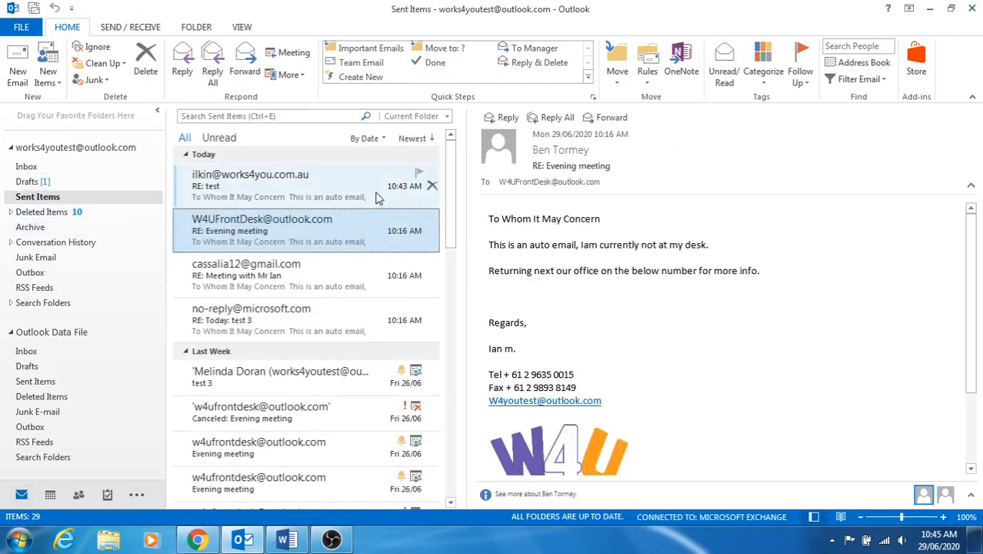
double_click(241, 195)
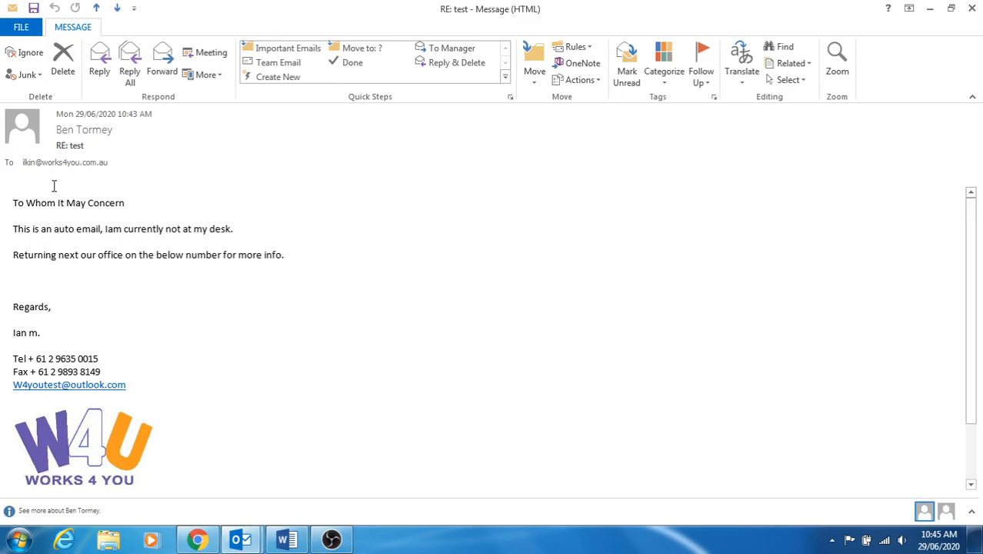
left_click(972, 9)
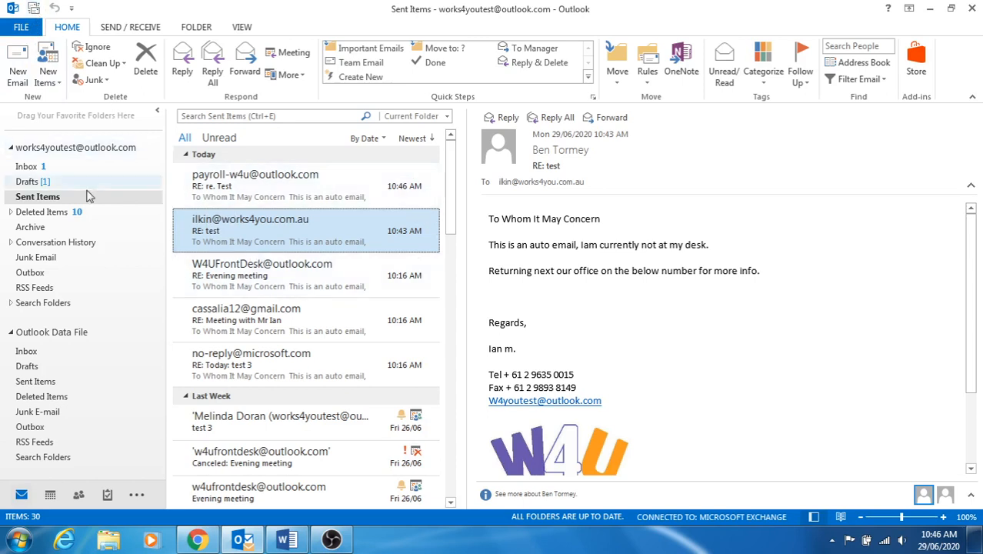
Preview the new 're. Test' email in the Inbox and check Sent Items for an automatic reply.
left_click(28, 167)
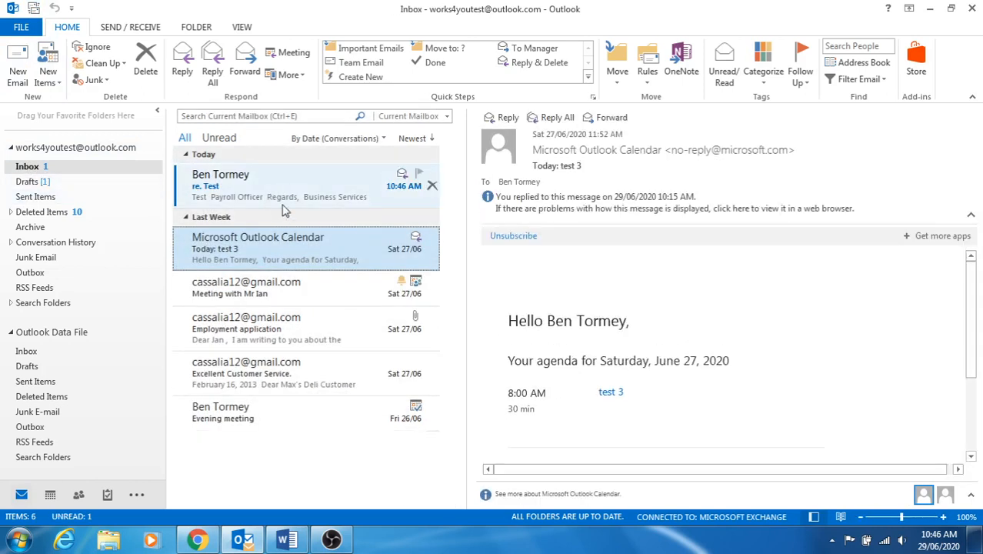
left_click(245, 186)
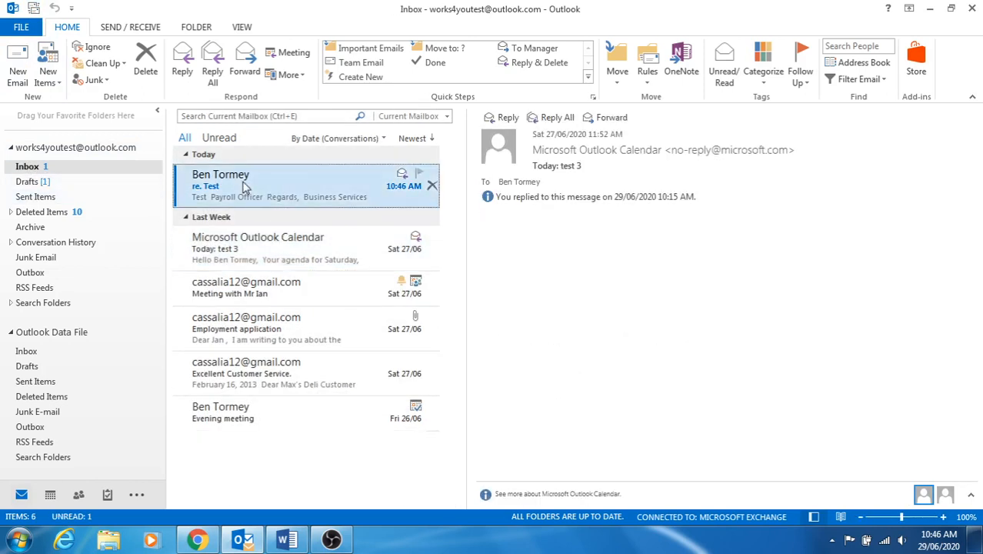
left_click(36, 198)
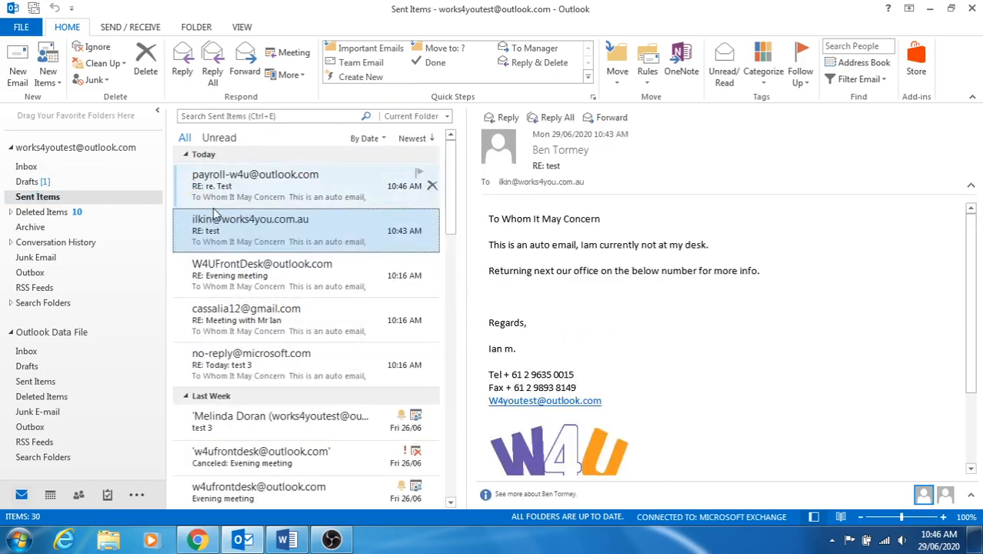
left_click(27, 167)
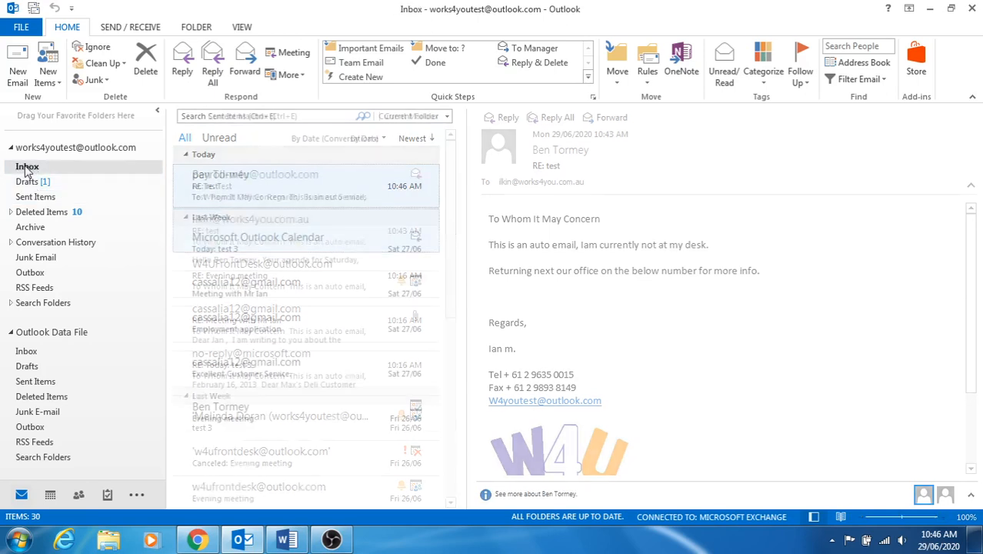
Open the 're. Test' email in its own window, recheck Sent Items, and return to the Inbox.
double_click(254, 198)
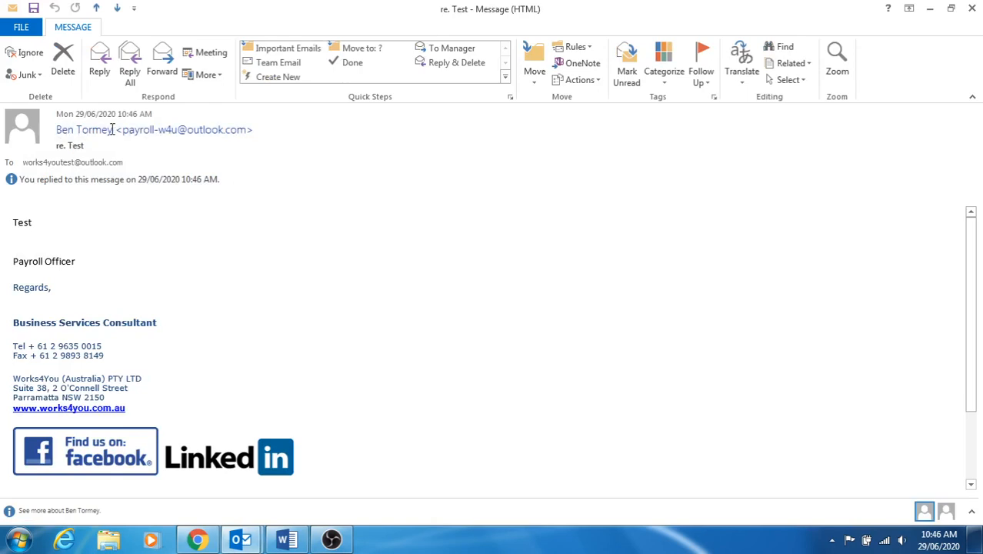
mouse_move(126, 129)
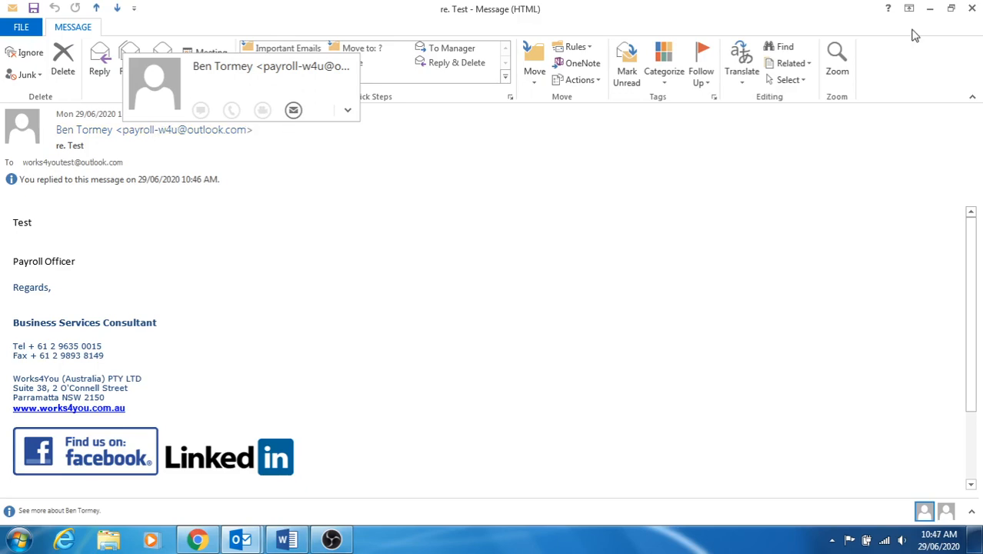
left_click(972, 8)
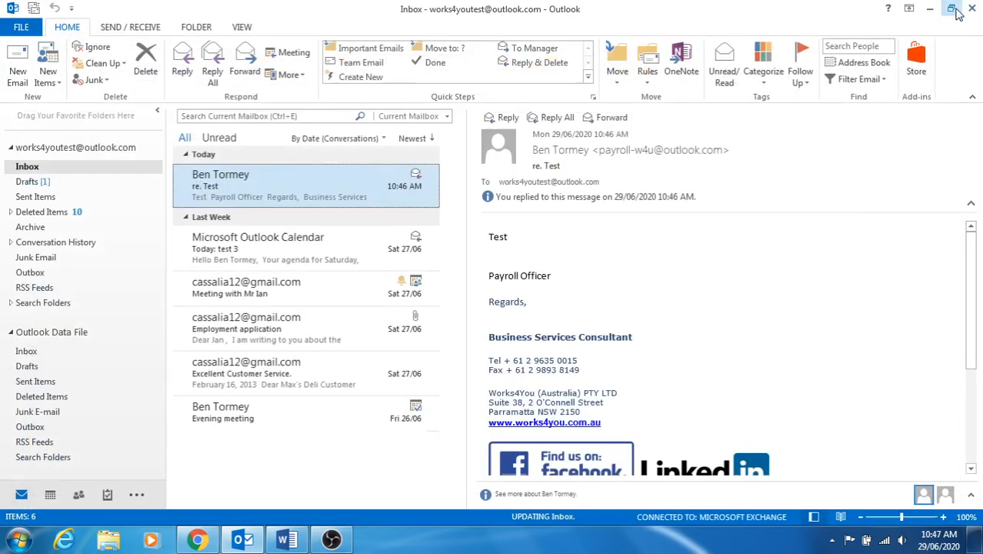
left_click(28, 197)
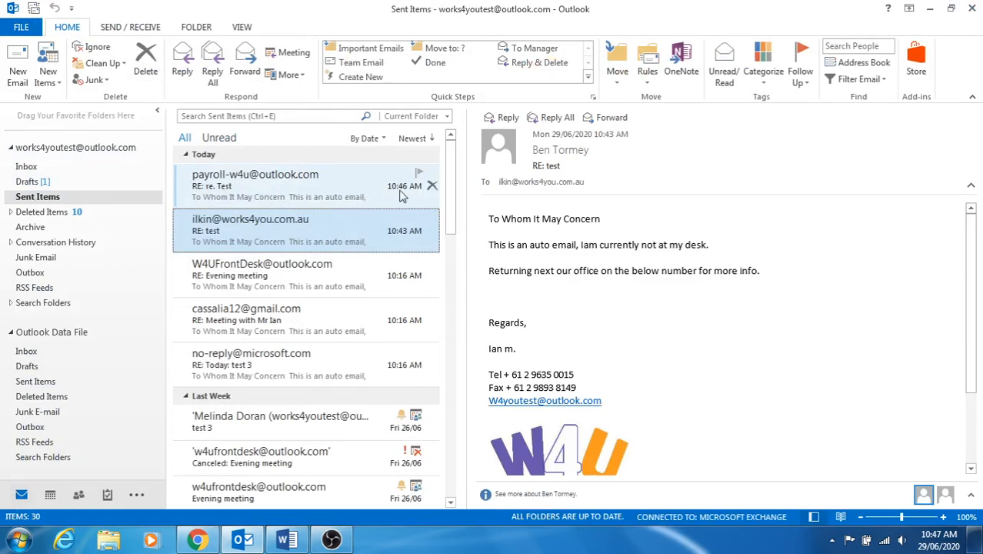
left_click(27, 166)
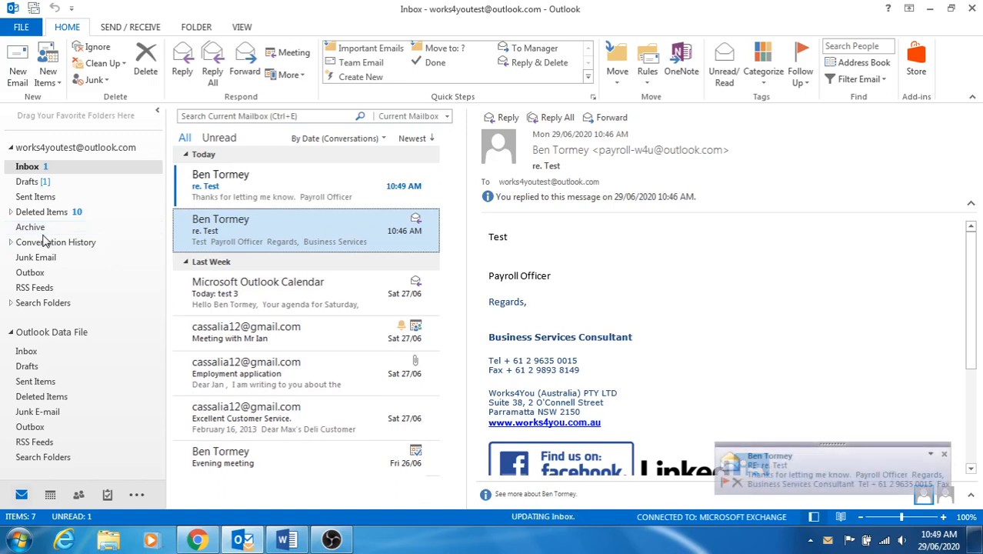
Read the 10:49 'RE: re. Test' reply down to its quoted away-from-desk text.
left_click(271, 189)
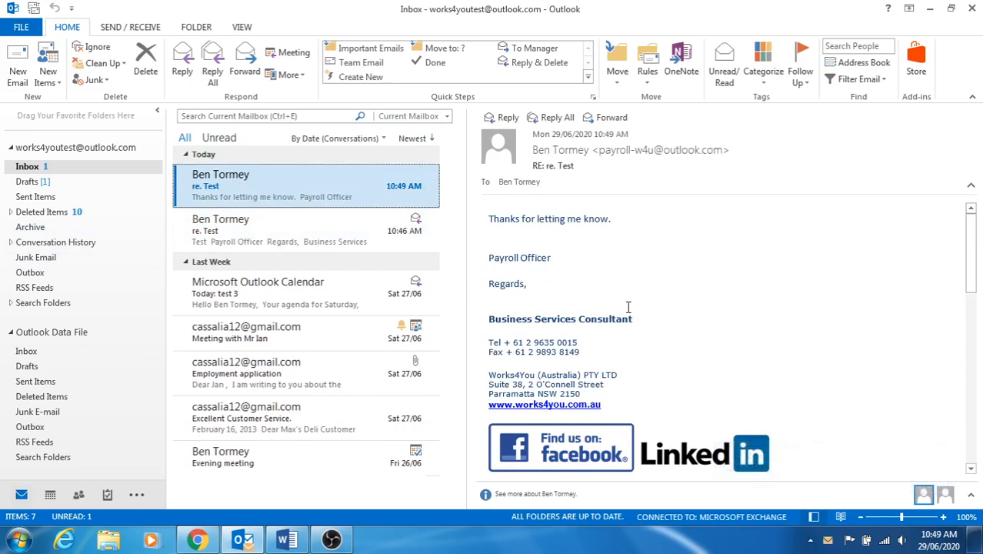
scroll(629, 315, "down", 3)
scroll(628, 315, "down", 5)
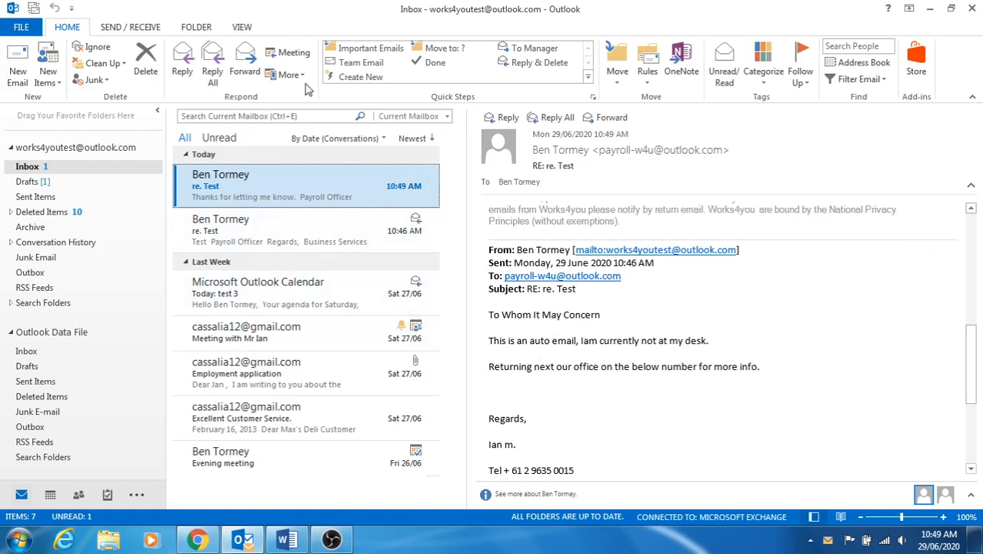
Uncheck the auto-reply rule in Manage Rules & Alerts and apply the change.
left_click(646, 77)
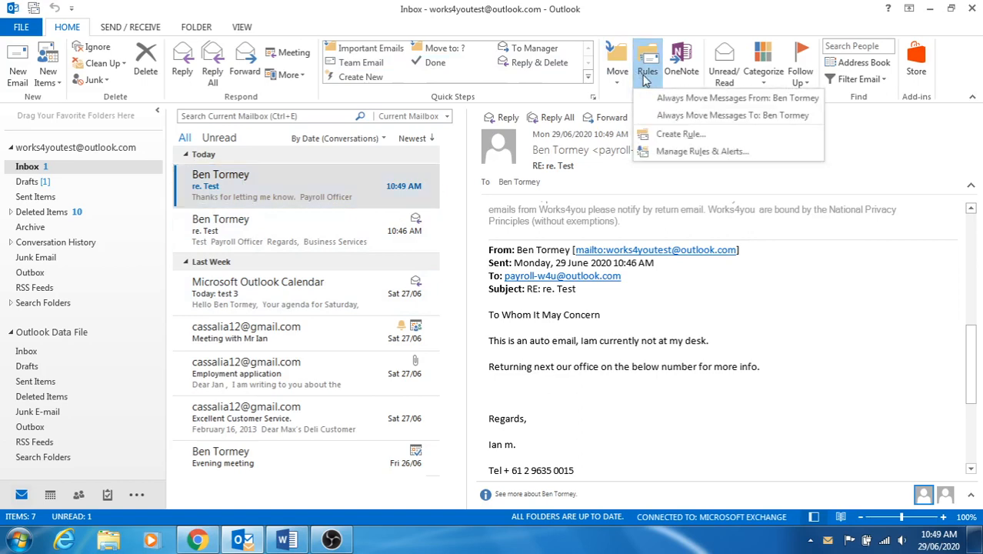
left_click(667, 134)
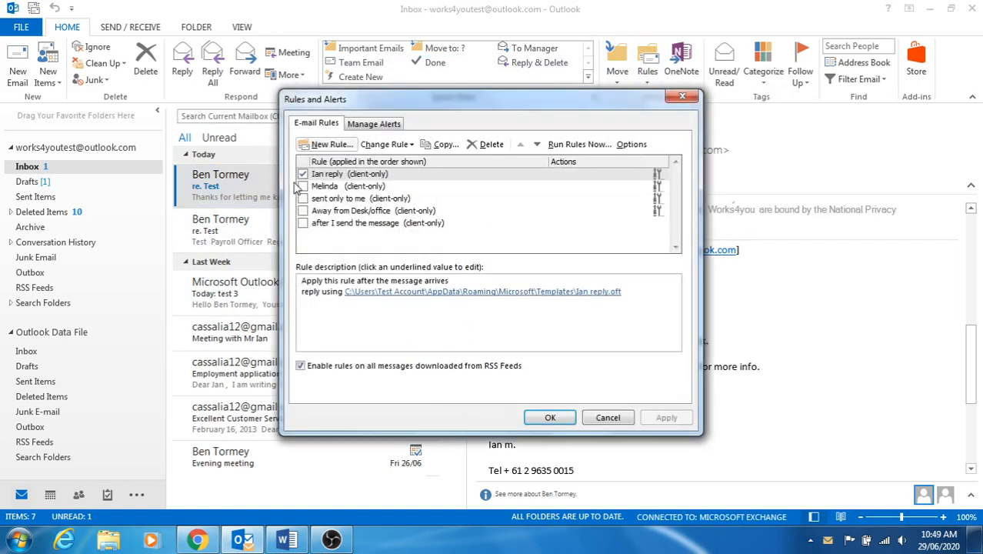
left_click(302, 174)
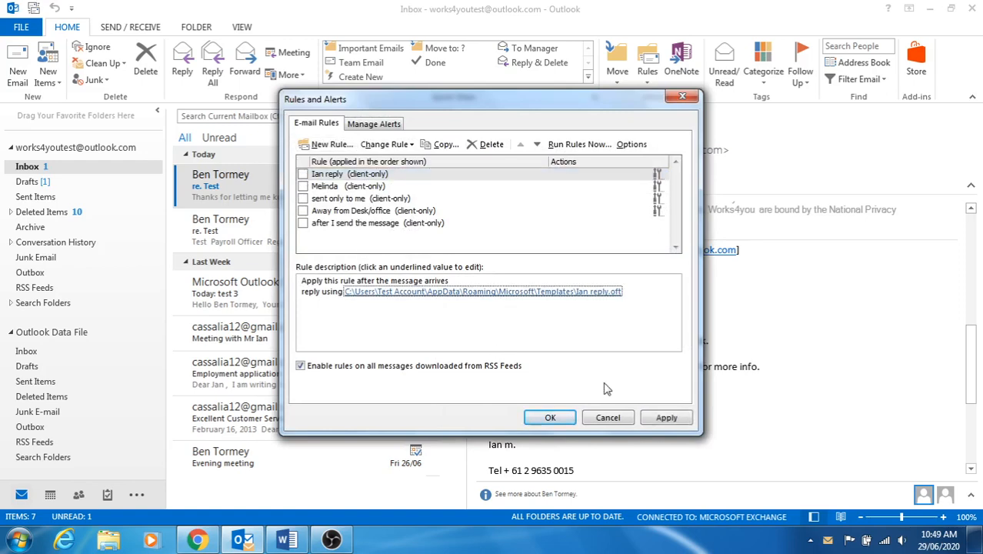
left_click(667, 420)
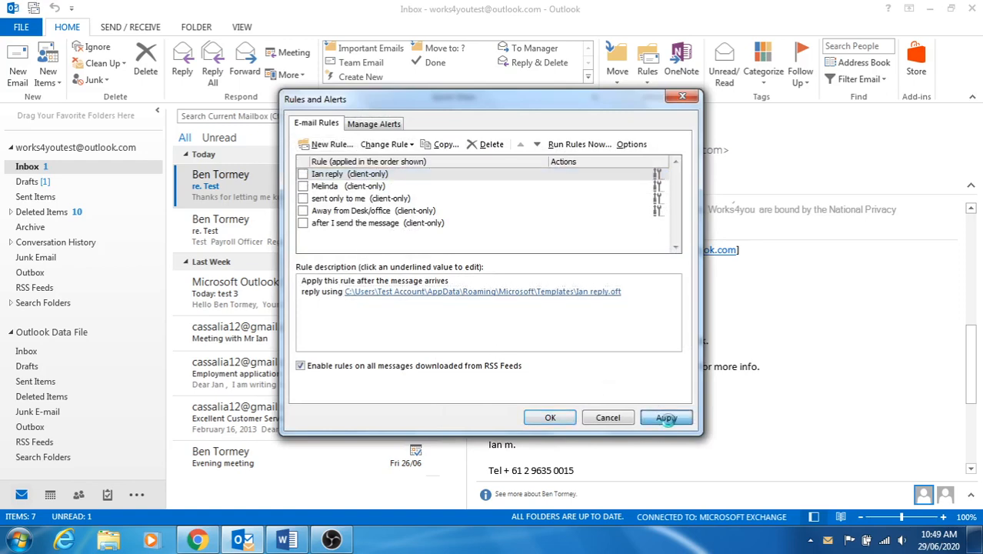
left_click(563, 416)
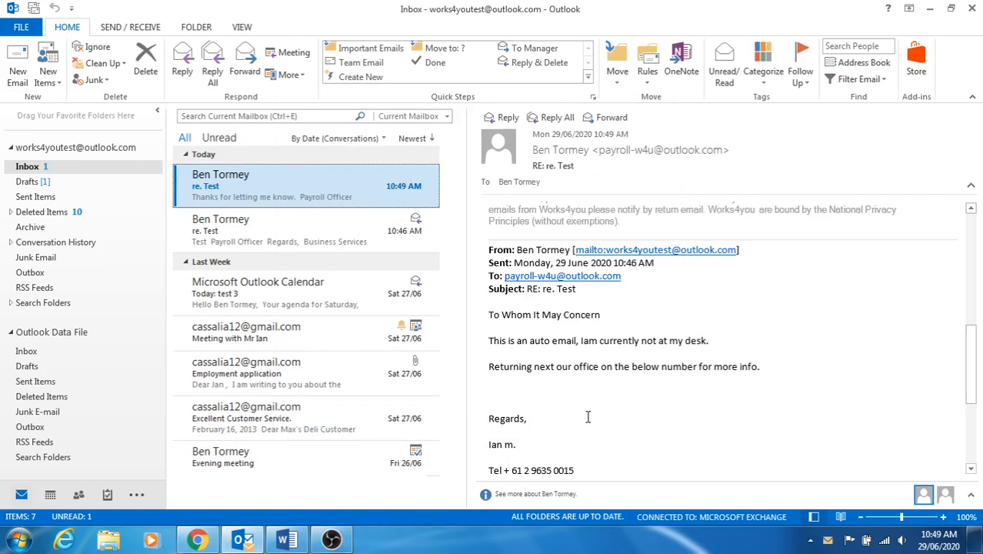
Create Personal and Job Interview subfolders under the Inbox.
right_click(30, 170)
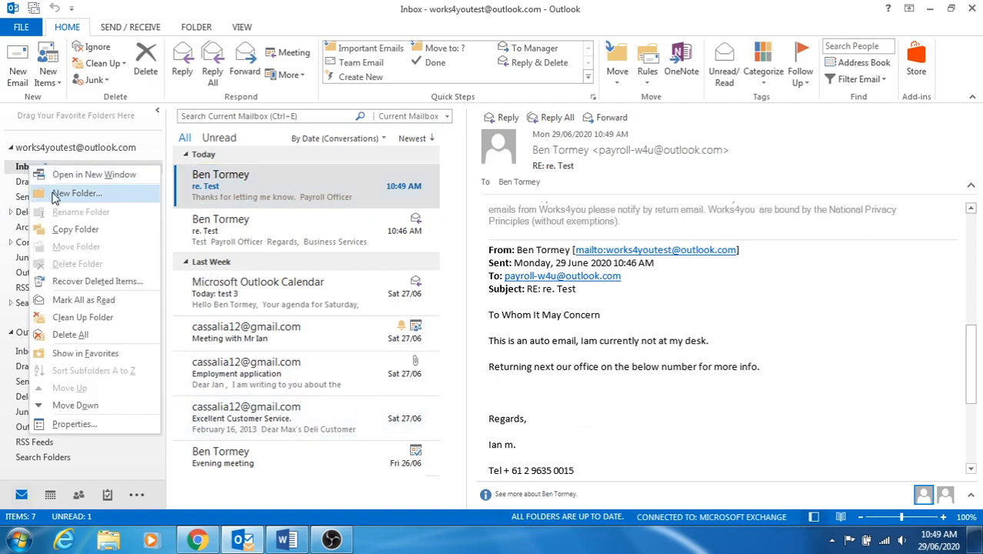
left_click(54, 196)
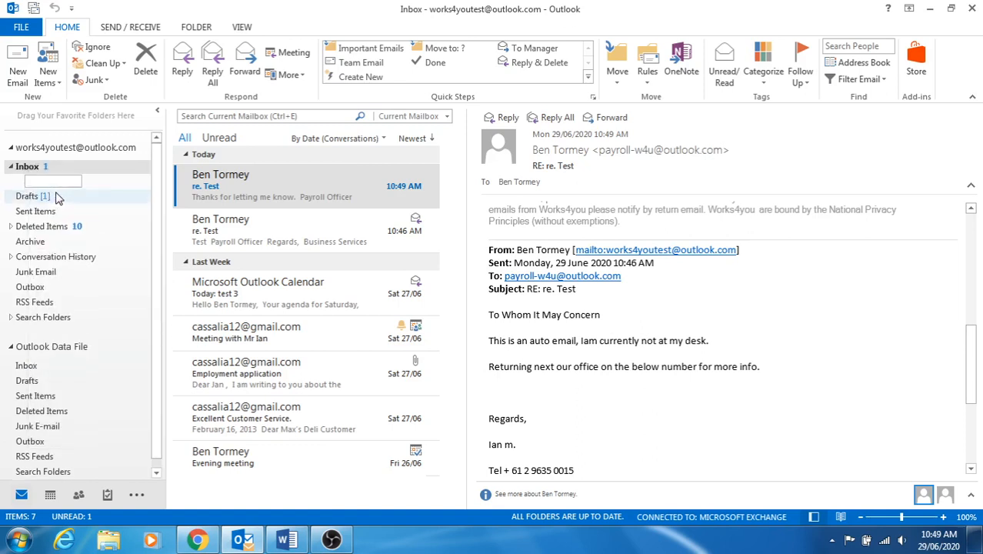
type("Person")
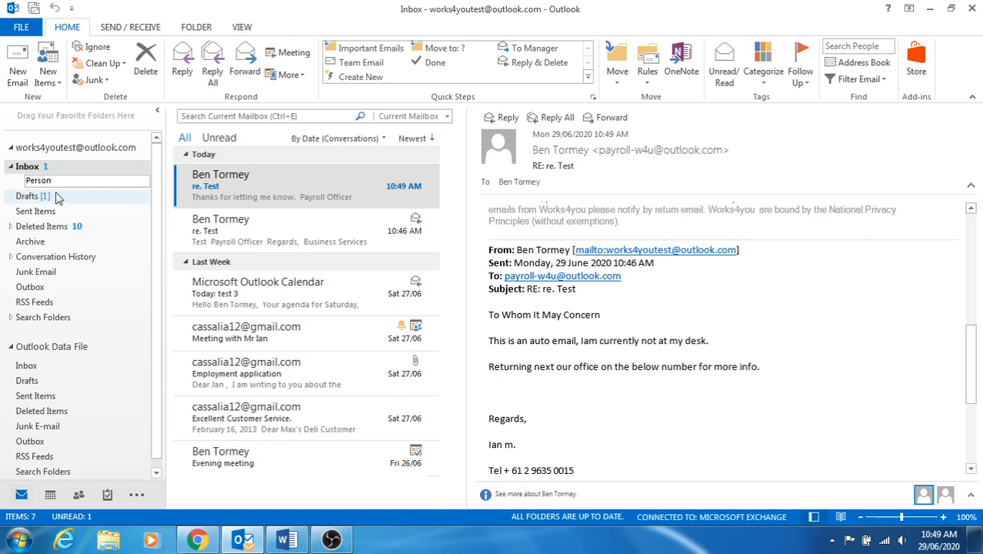
type("al")
key("Return")
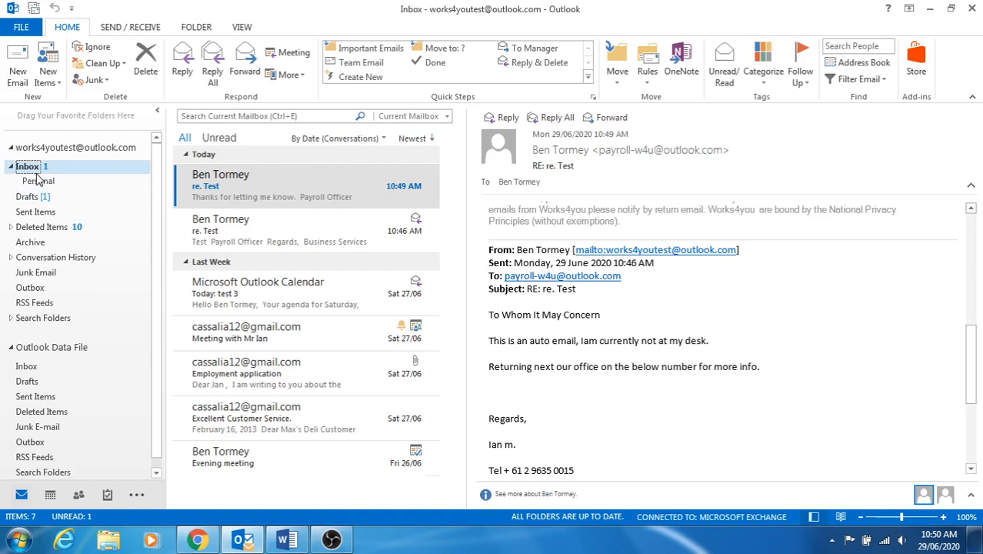
right_click(28, 169)
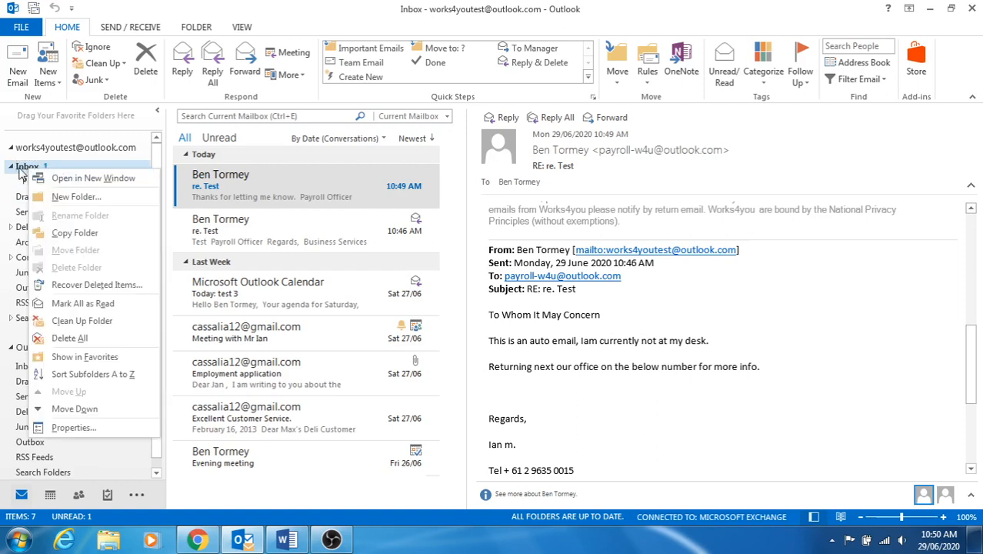
left_click(46, 196)
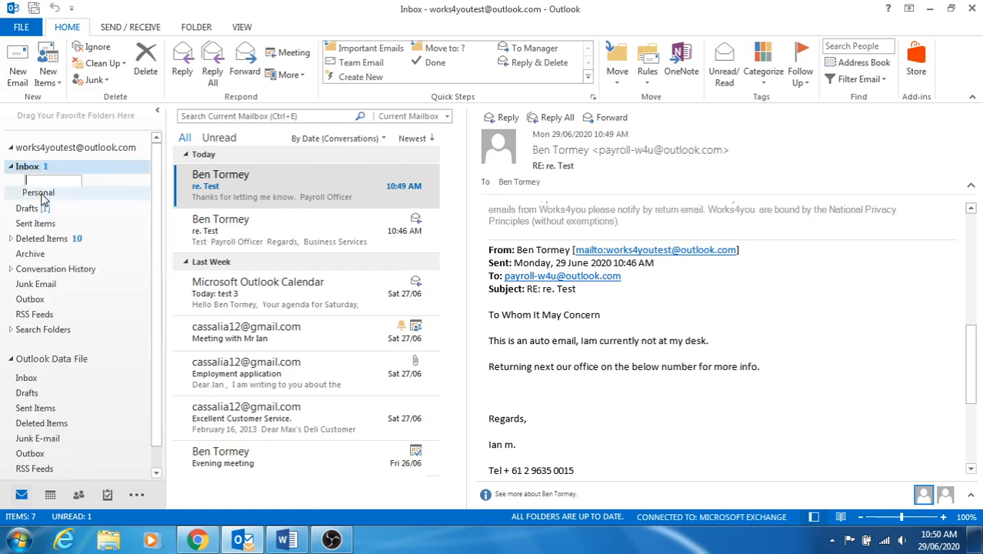
type("J")
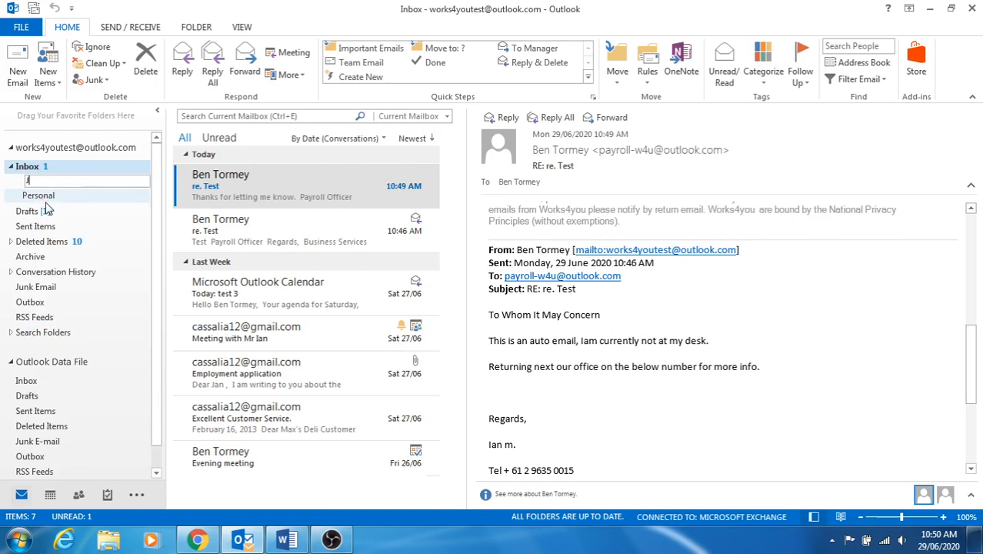
type("ob Interview")
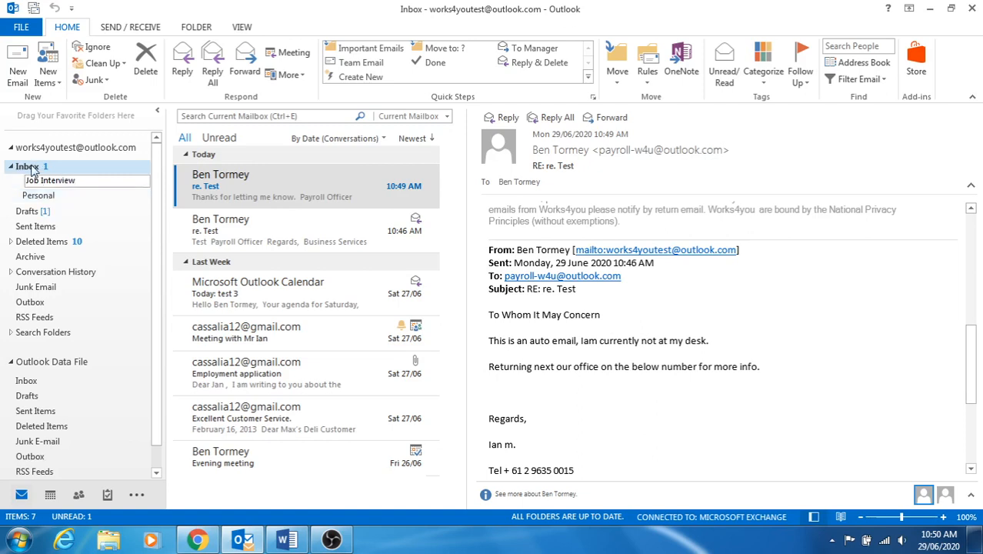
left_click(31, 168)
Add a MISC subfolder under the Inbox, correcting a typo in its name.
right_click(32, 168)
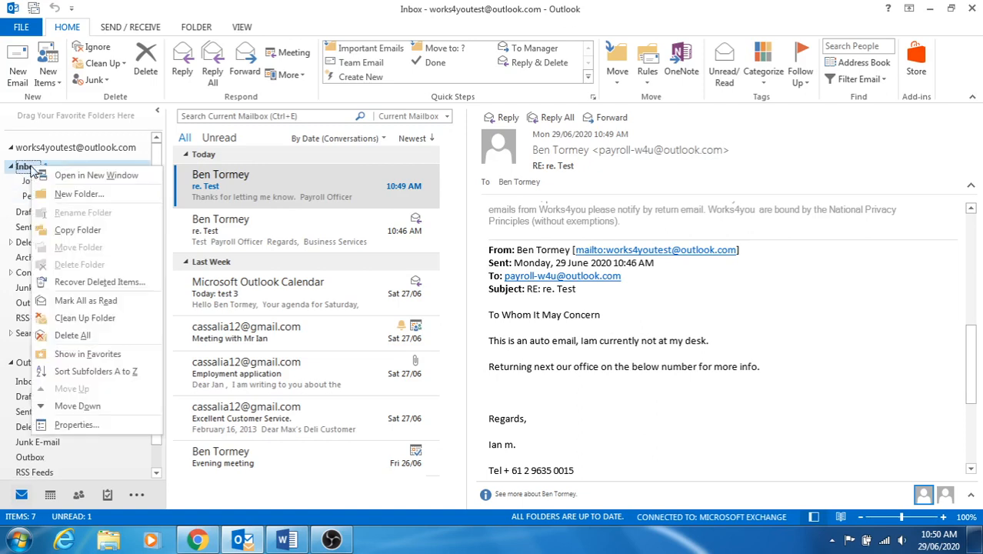
left_click(54, 196)
type("MMI")
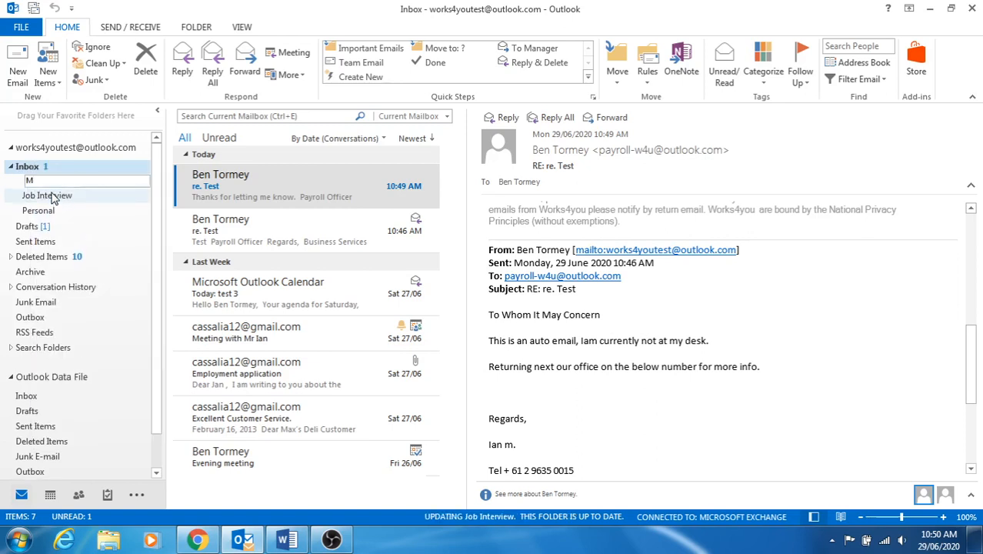
key("BackSpace")
key("BackSpace")
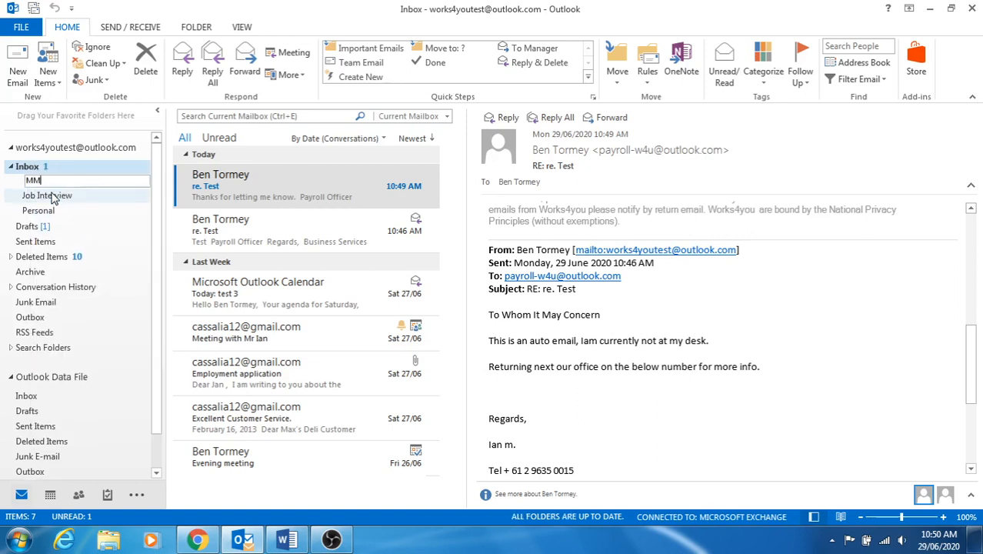
type("ISC")
key("Return")
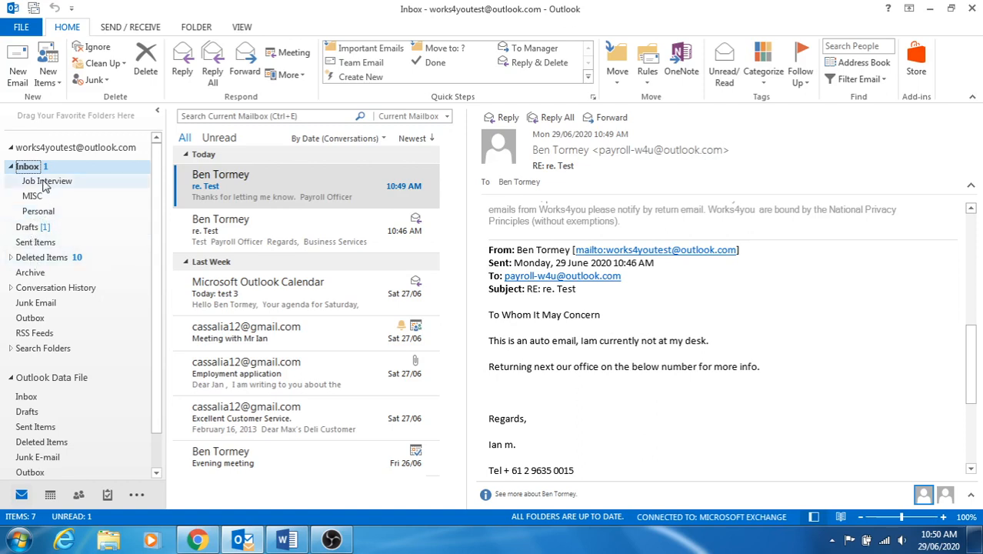
Create 'Jobs Applied For' and 'Rejected' subfolders under Job Interview, then collapse it.
left_click(45, 181)
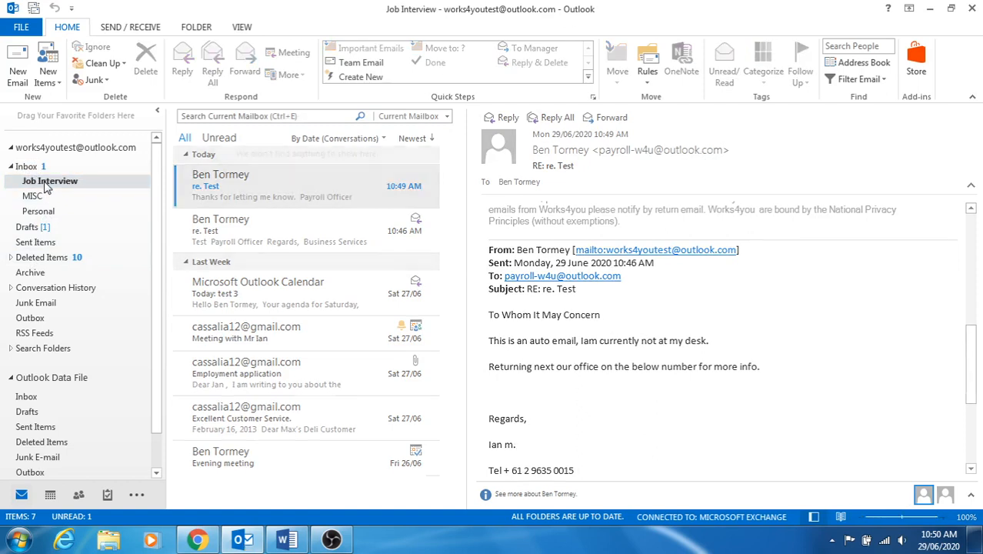
right_click(45, 185)
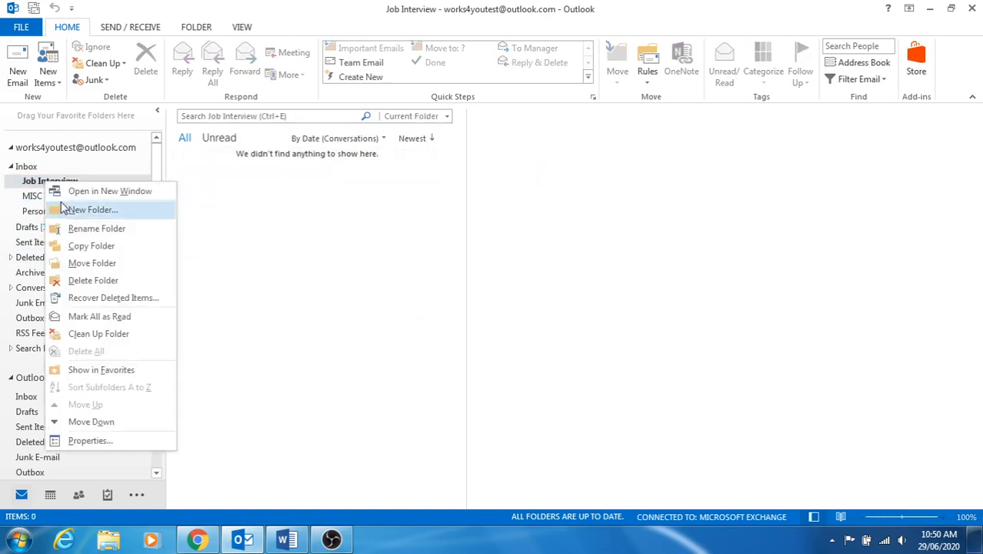
left_click(62, 209)
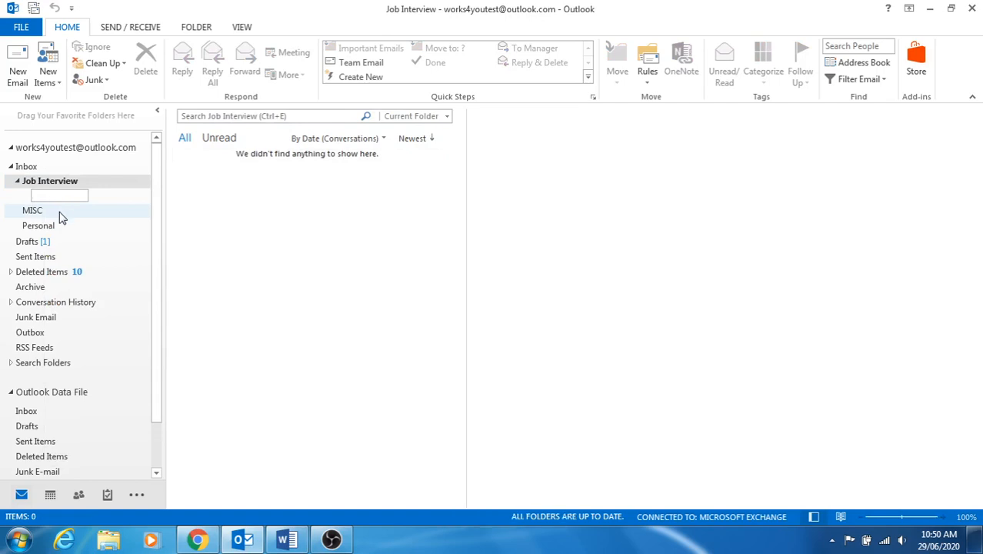
type("Jobs Applied For")
key("Return")
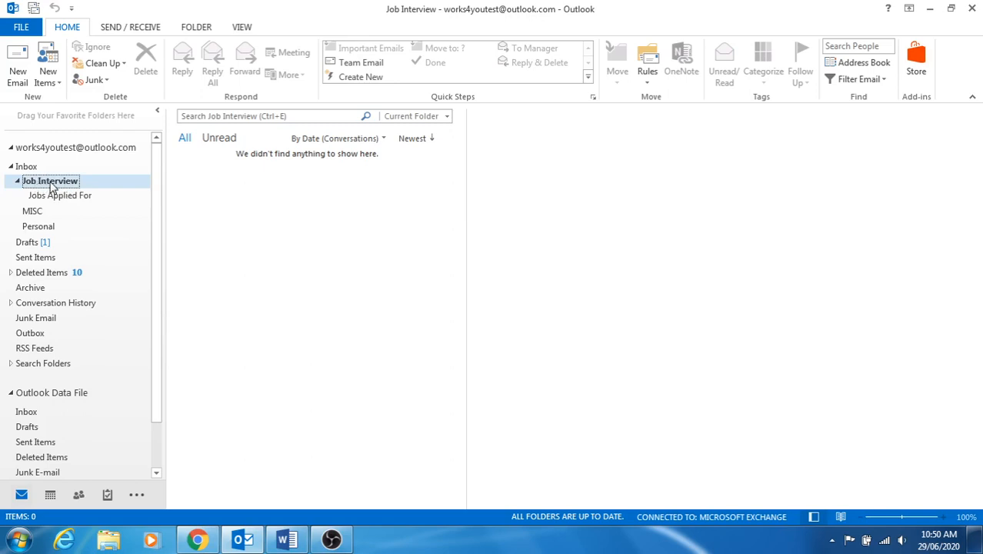
right_click(52, 186)
left_click(83, 213)
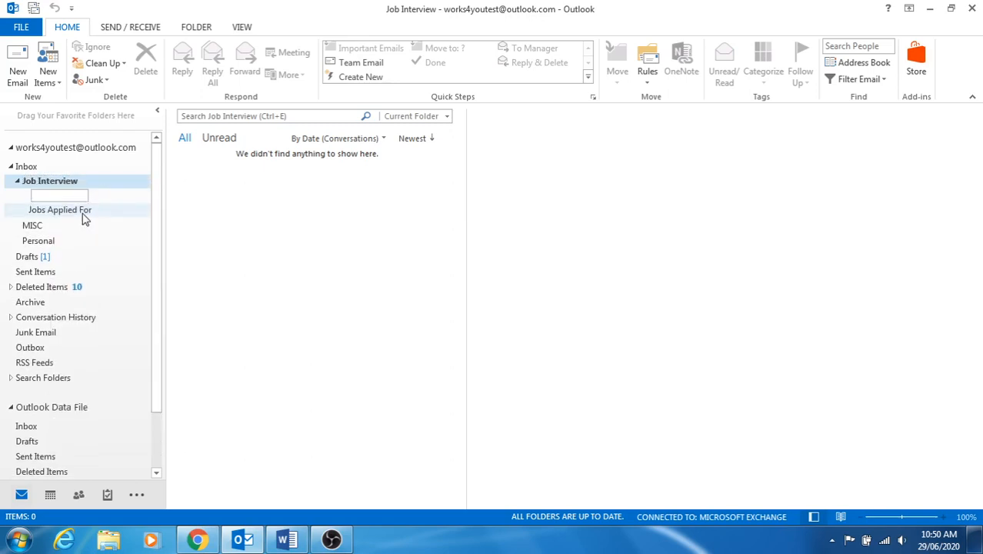
type("Rejected")
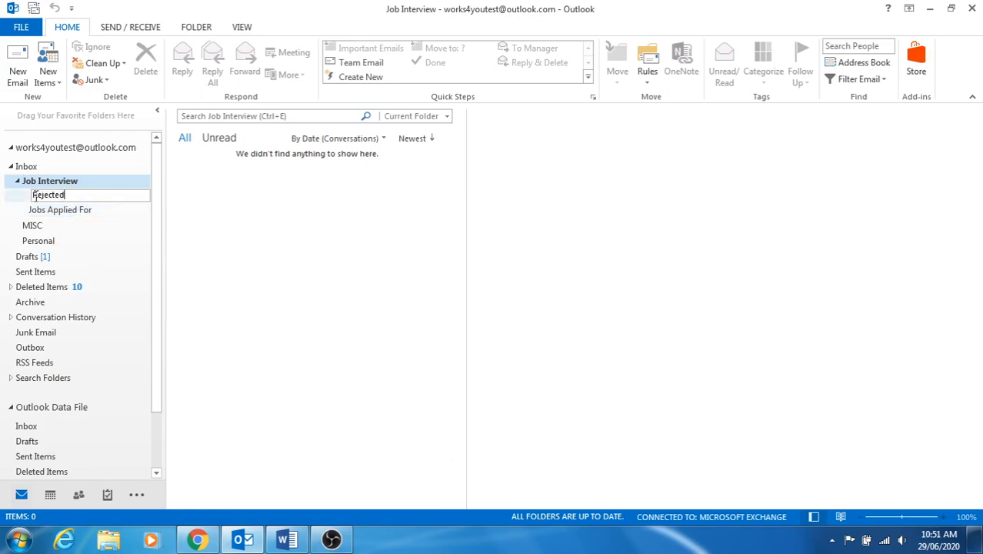
left_click(38, 184)
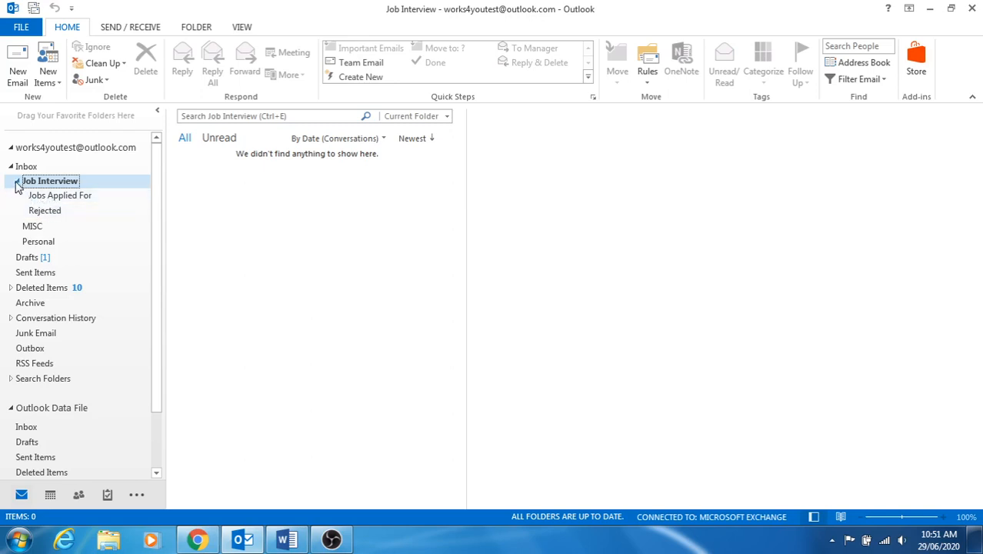
left_click(16, 182)
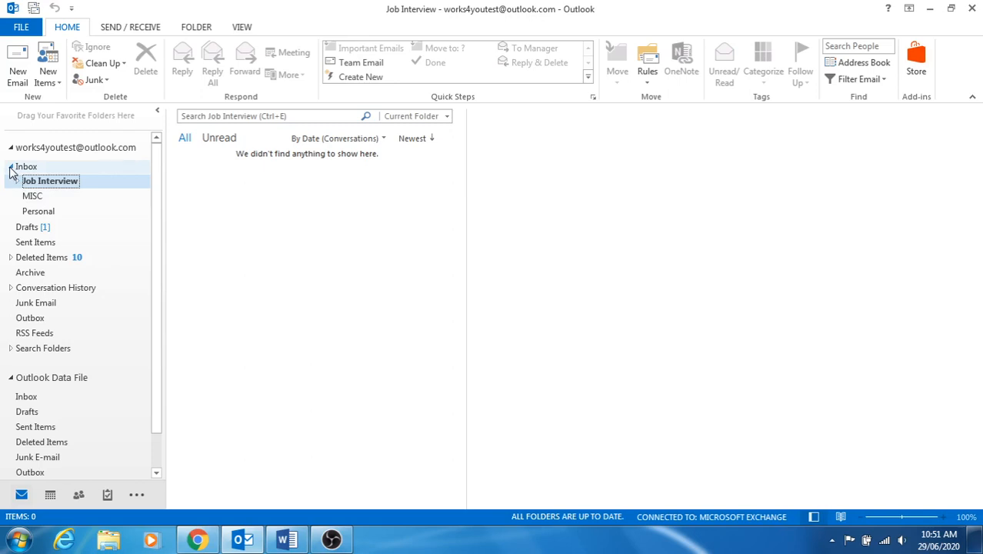
Expand the Inbox subfolders and look through MISC and the Job Interview subfolders.
left_click(11, 169)
left_click(24, 167)
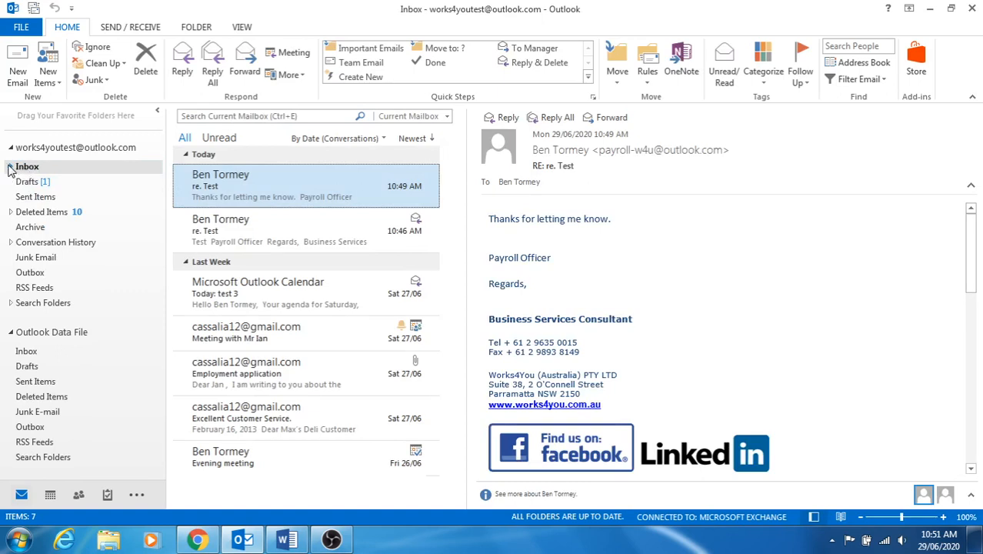
left_click(11, 166)
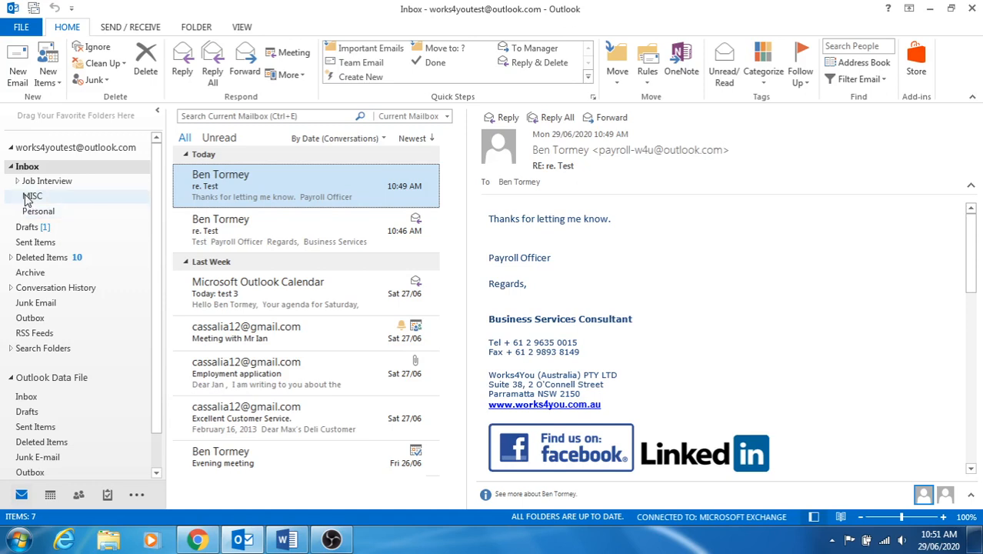
left_click(26, 201)
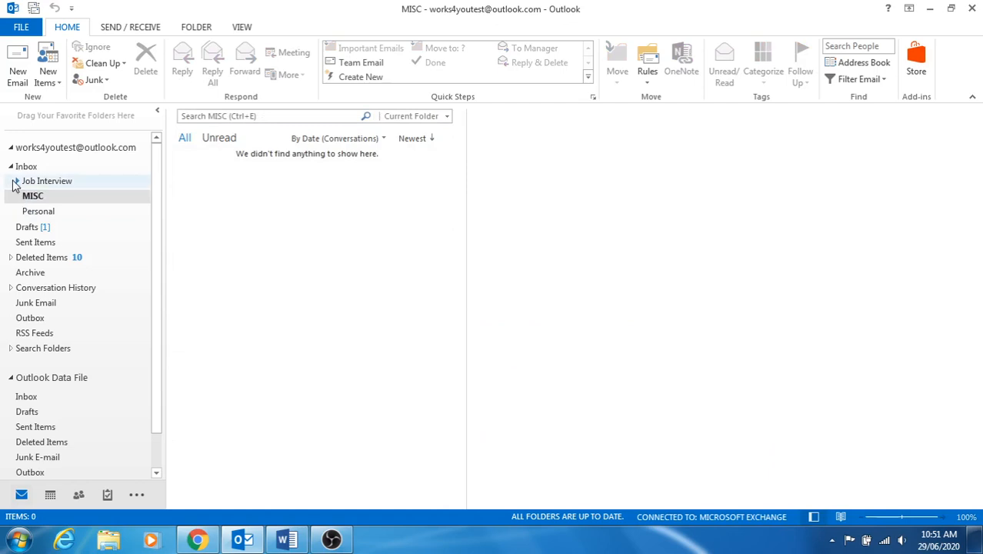
left_click(15, 181)
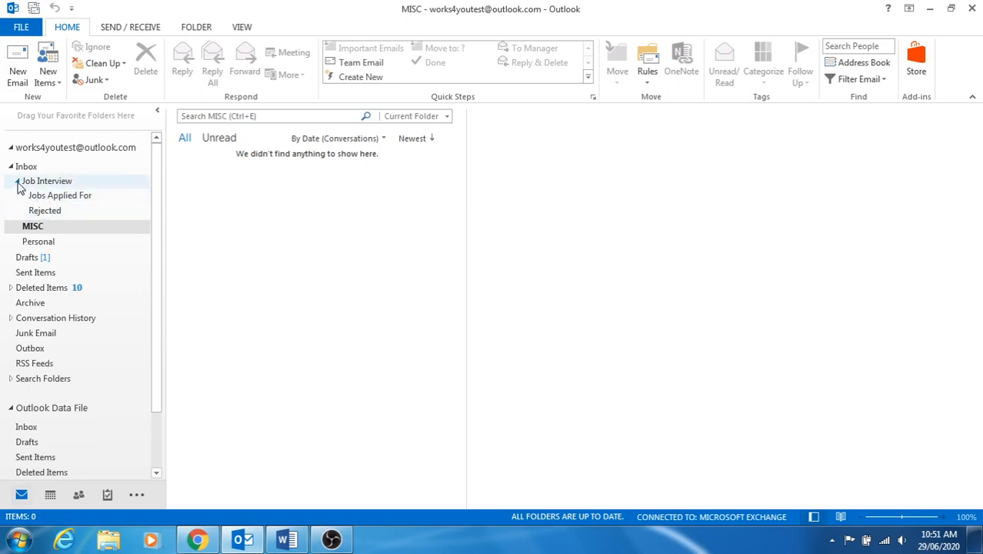
left_click(17, 182)
left_click(17, 181)
left_click(17, 181)
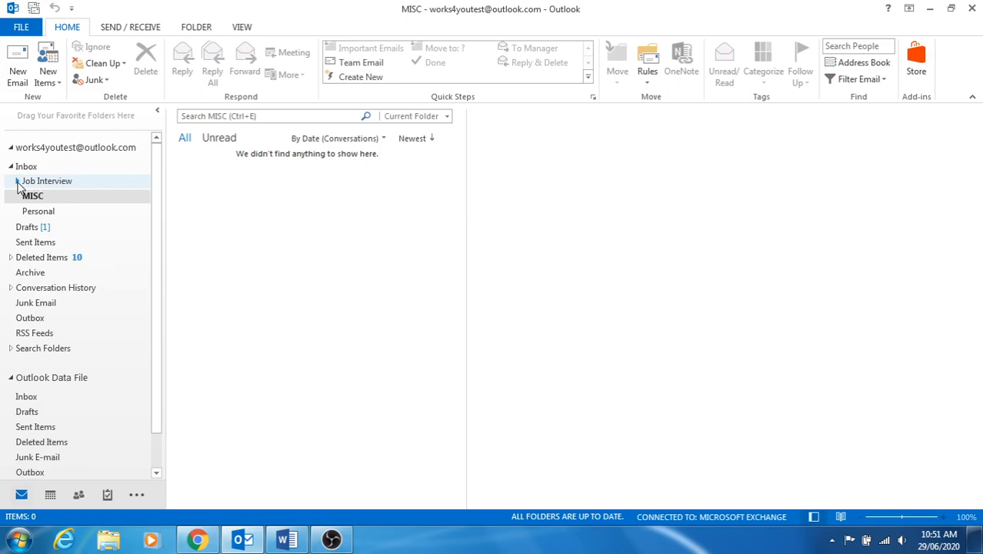
Browse Deleted Items, Conversation History, Junk Email and Search Folders, then return to the Inbox.
left_click(10, 258)
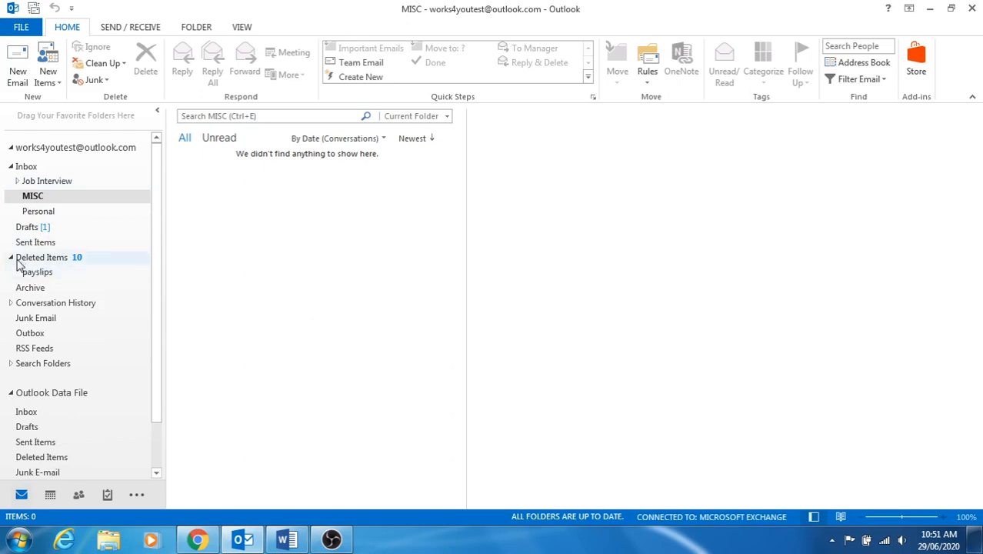
left_click(12, 259)
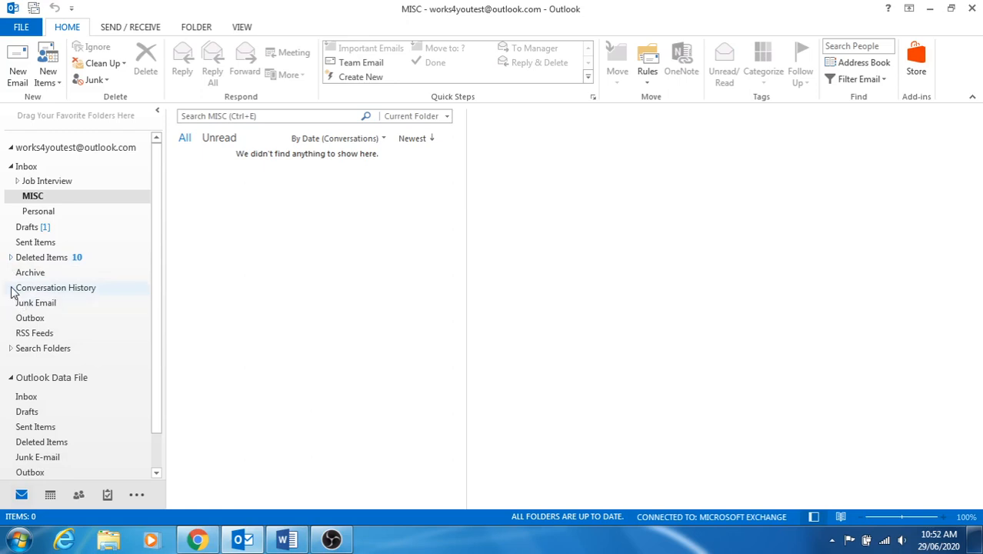
left_click(20, 287)
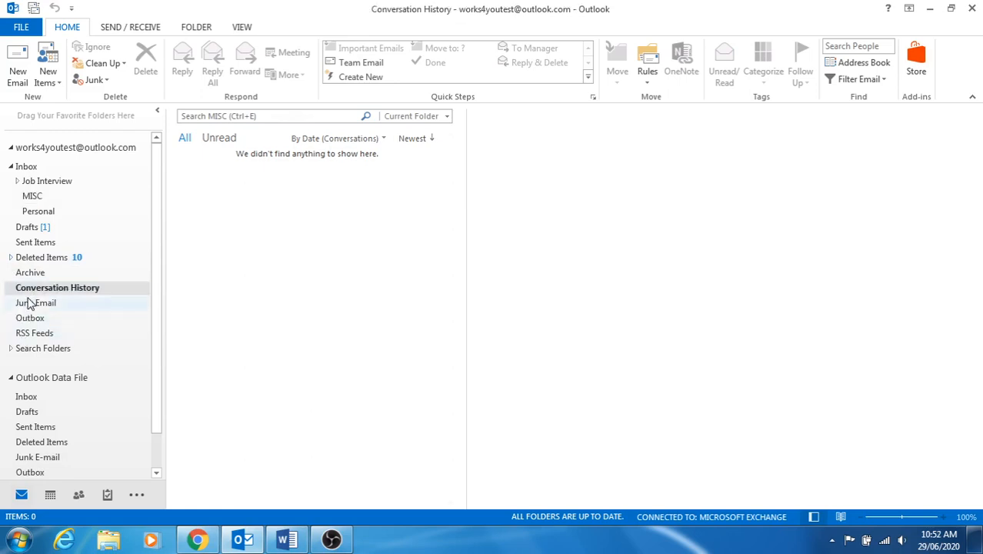
left_click(28, 303)
left_click(27, 290)
left_click(23, 303)
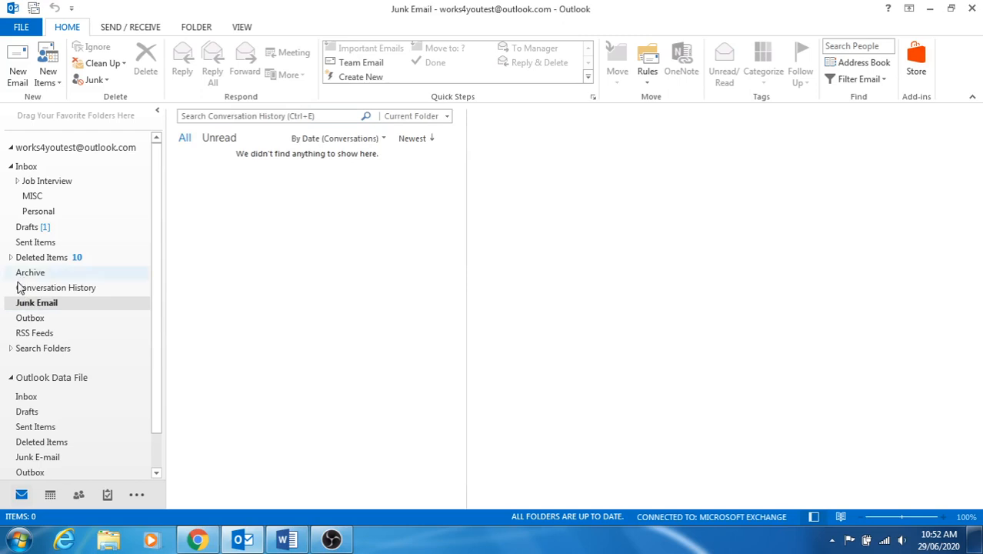
left_click(11, 349)
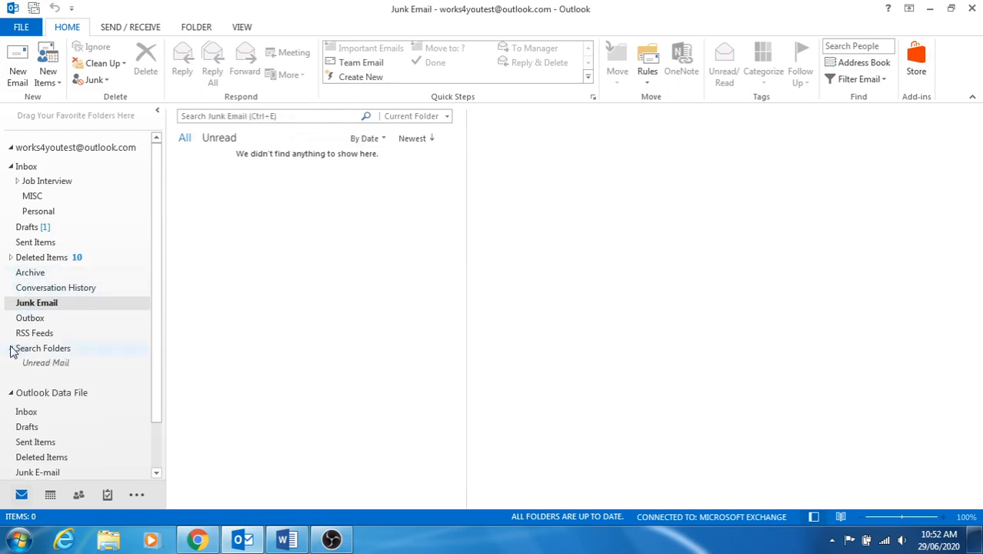
left_click(39, 362)
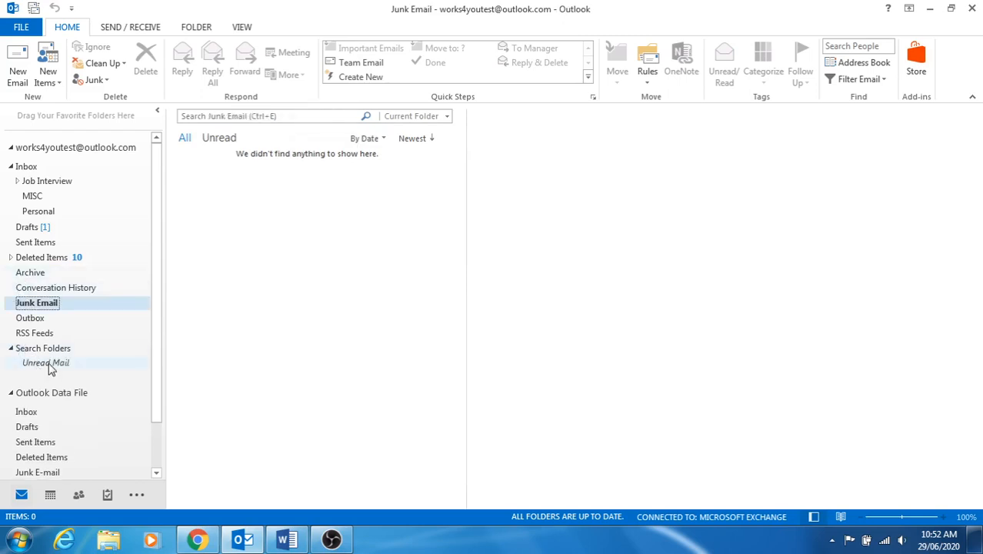
left_click(12, 348)
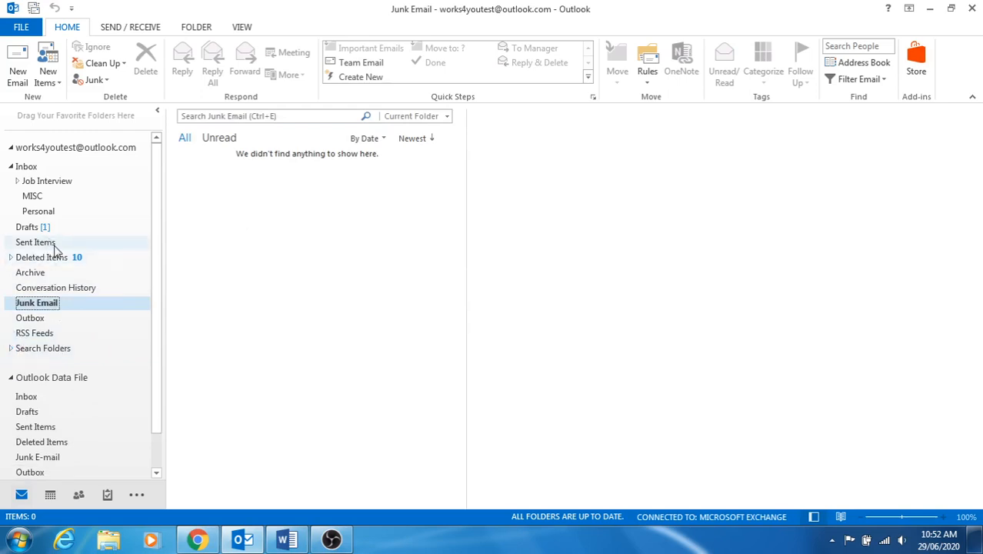
left_click(26, 167)
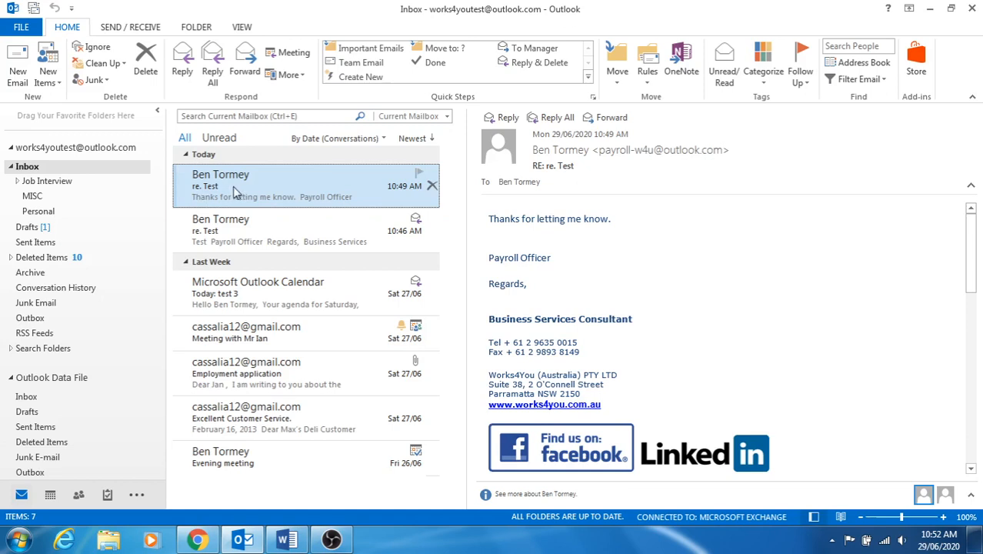
Move the 10:49 re. Test email into Personal and the 10:46 one into MISC.
left_click_drag(231, 191, 44, 242)
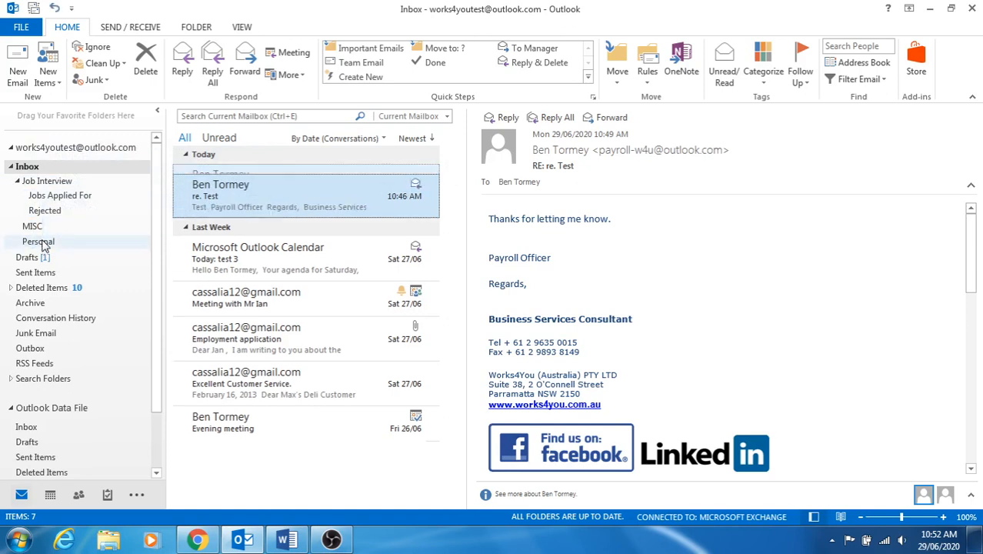
left_click(56, 243)
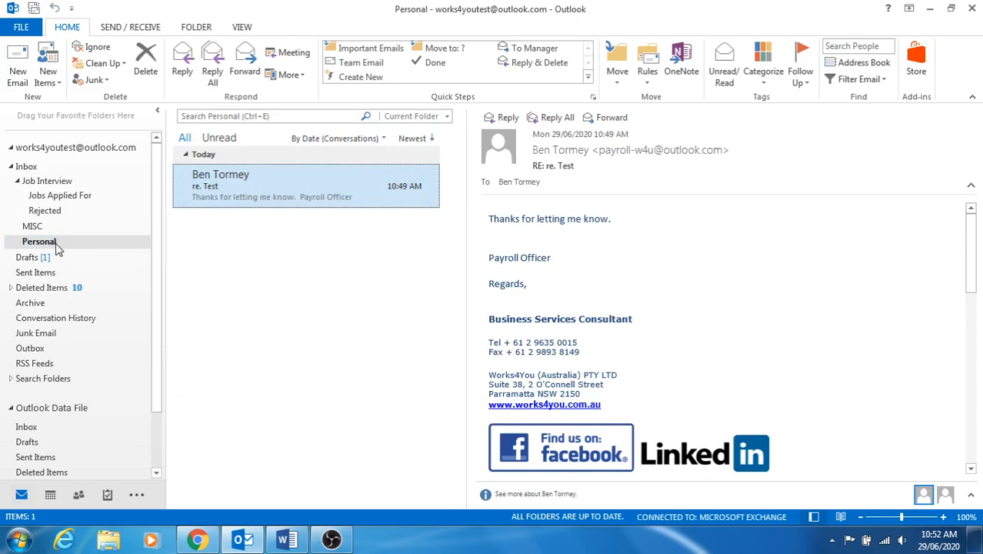
left_click(34, 171)
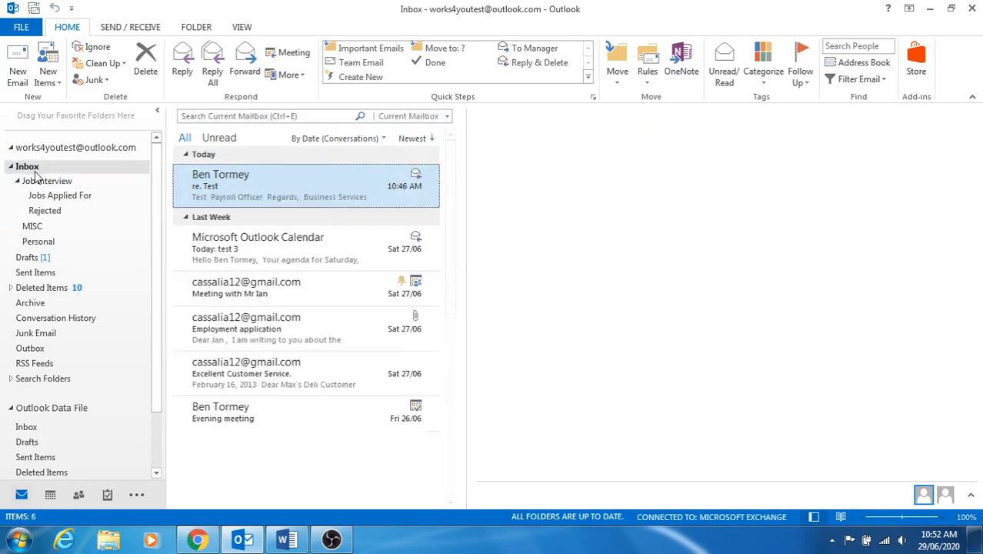
left_click_drag(242, 196, 45, 227)
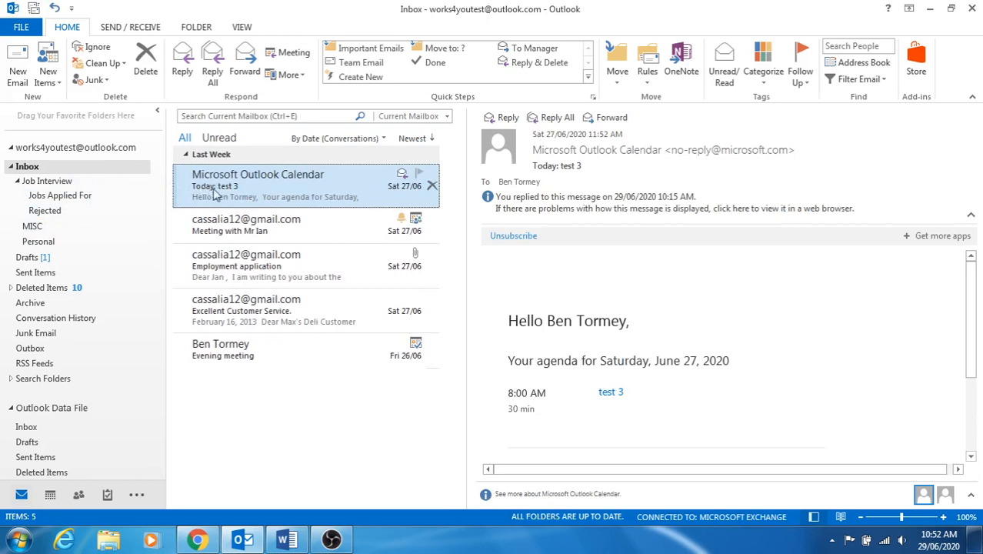
Delete the Outlook Calendar agenda email from the Inbox.
right_click(216, 194)
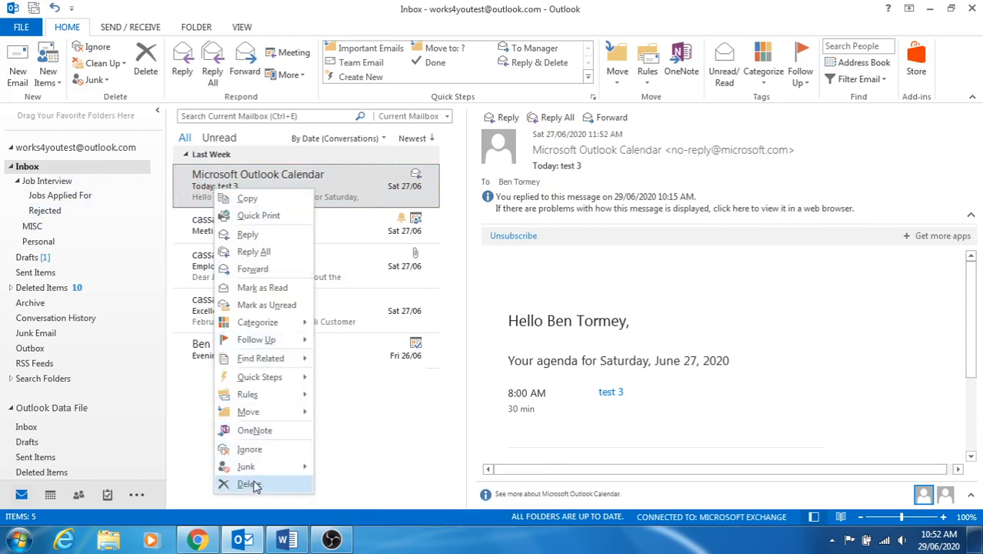
left_click(406, 466)
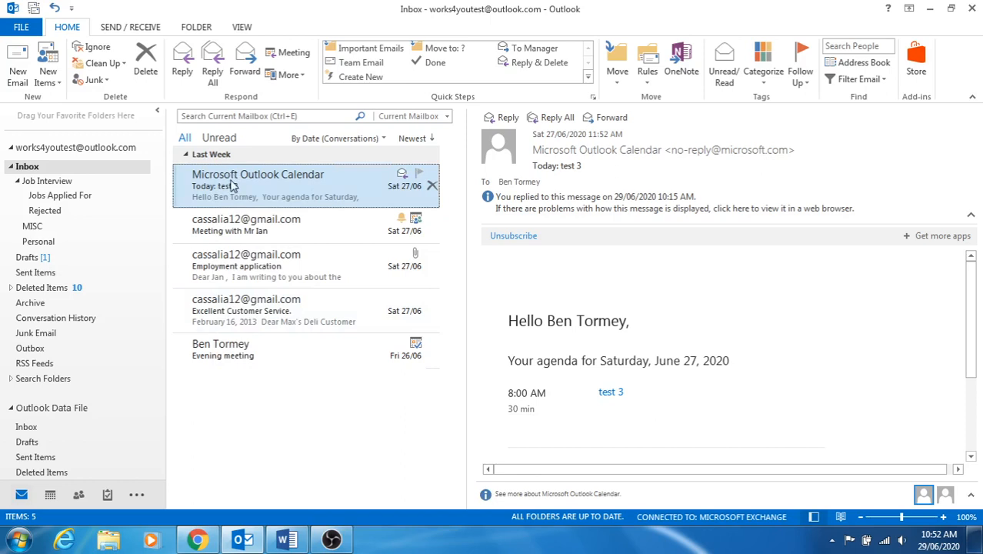
key("Delete")
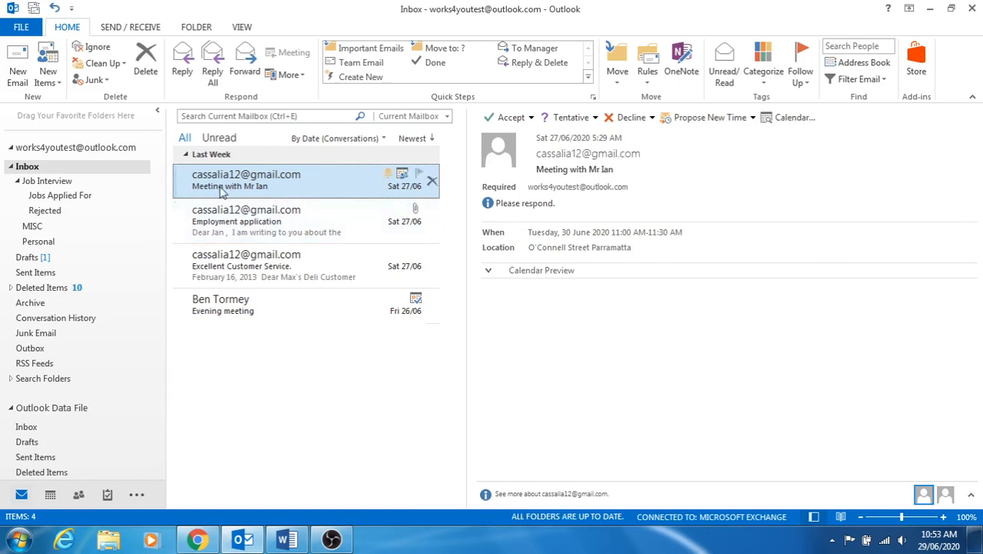
File the meeting request into Rejected, Employment application under Job Interview, and Customer Service email into MISC.
left_click_drag(260, 192, 51, 214)
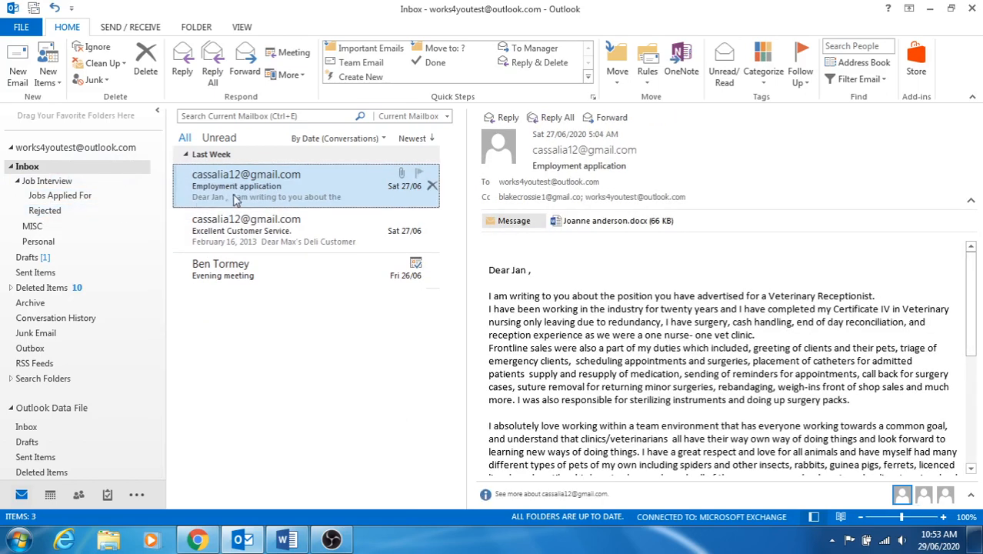
left_click_drag(238, 199, 57, 193)
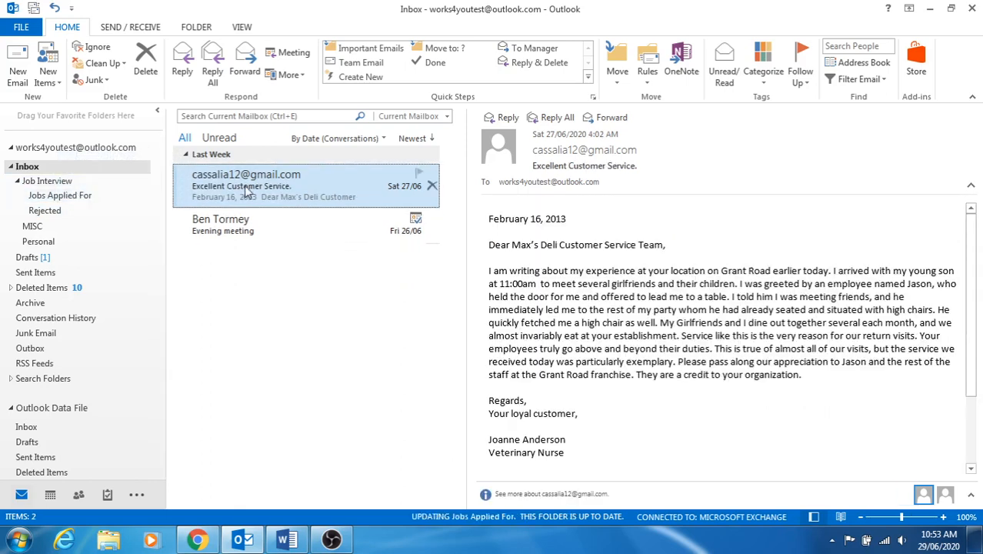
left_click_drag(246, 191, 51, 242)
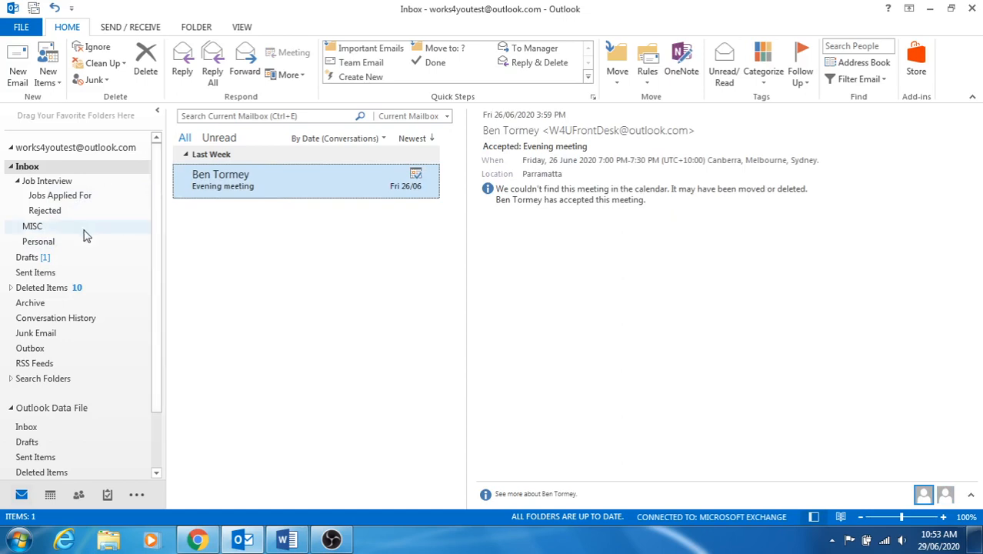
left_click(40, 197)
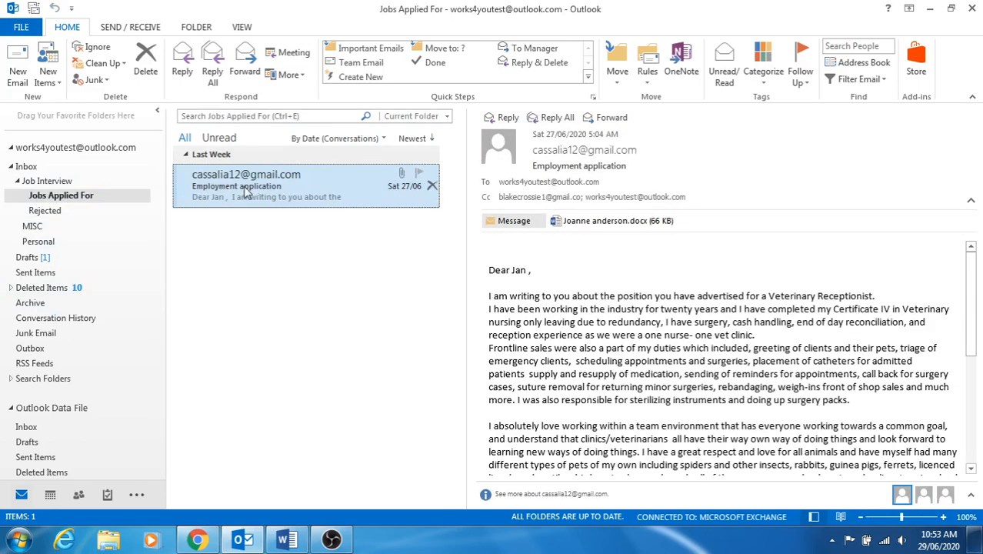
left_click_drag(246, 193, 23, 167)
left_click(25, 167)
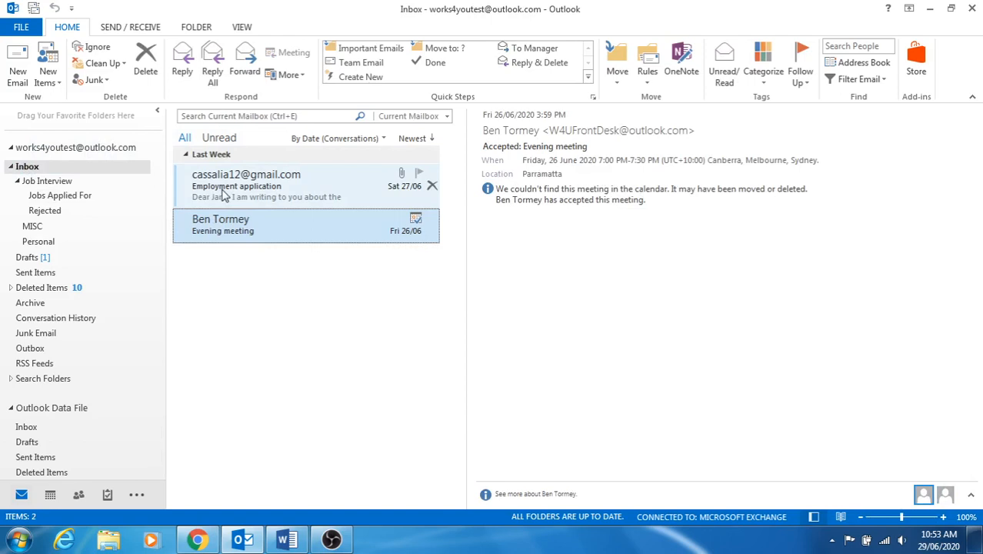
left_click_drag(222, 193, 57, 195)
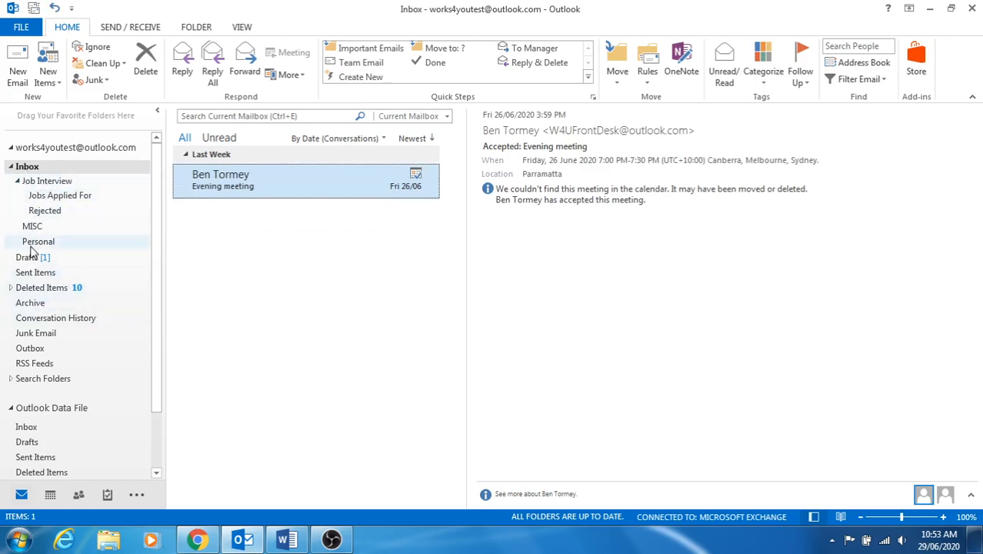
left_click(17, 183)
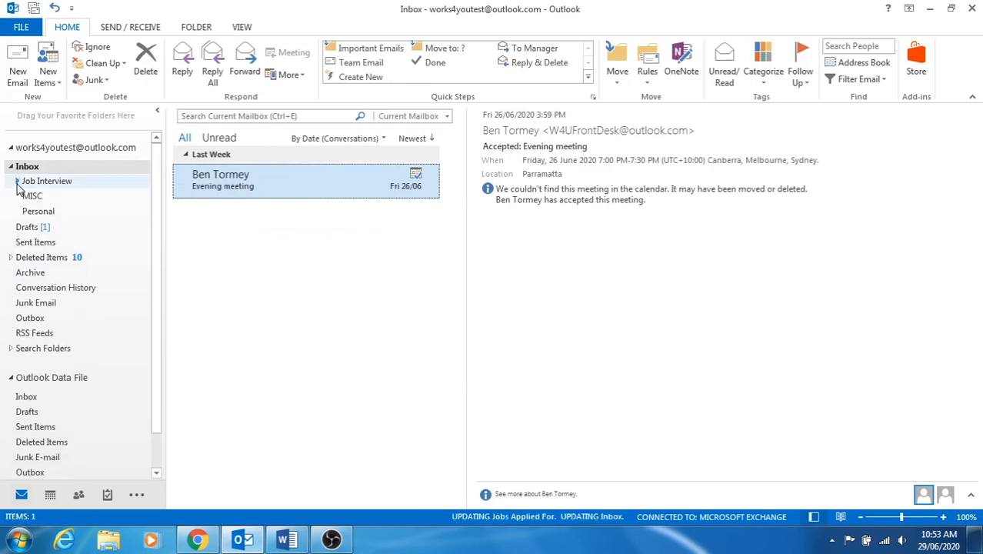
left_click(31, 245)
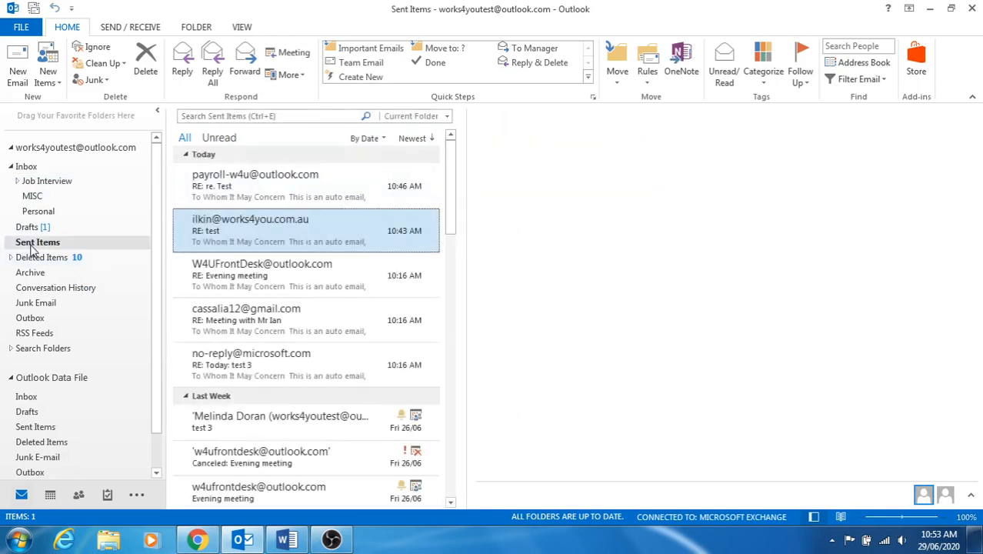
left_click(36, 259)
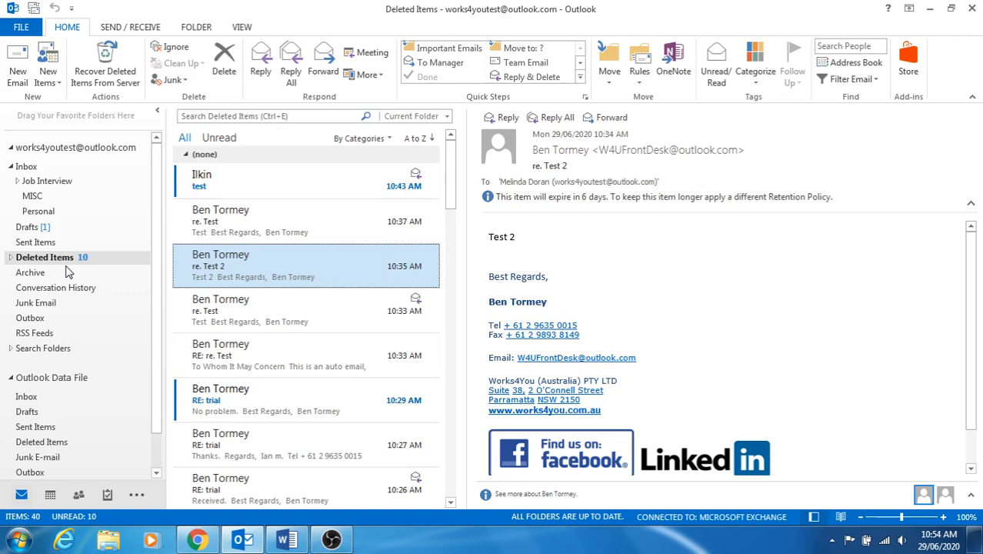
scroll(308, 327, "down", 5)
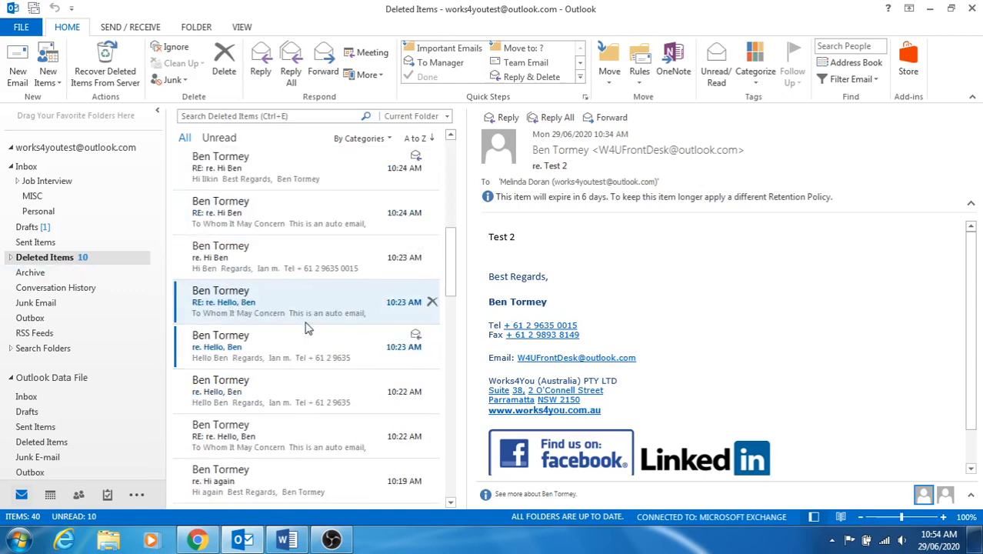
scroll(306, 328, "down", 6)
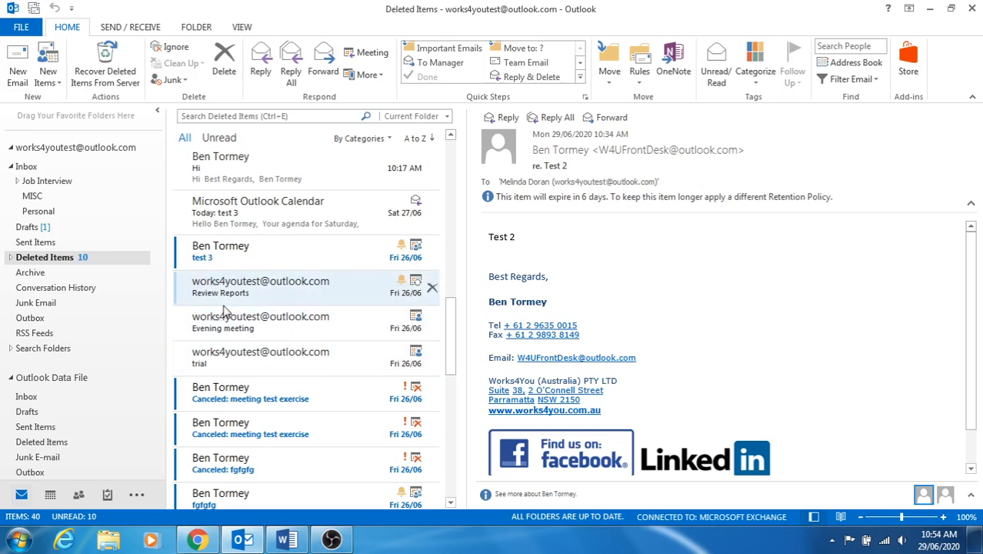
scroll(323, 323, "up", 5)
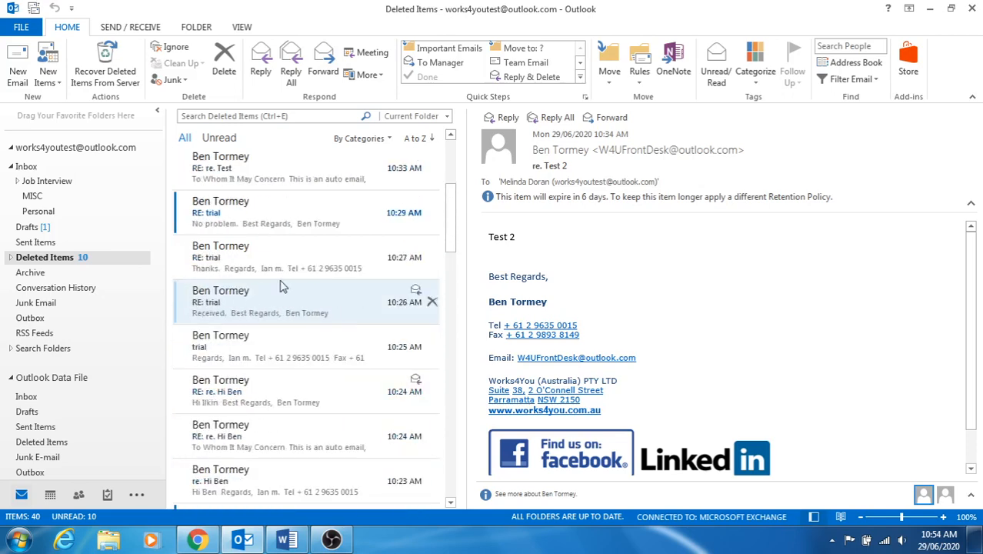
scroll(280, 286, "up", 3)
Search Deleted Items for 'reports' and open the undeliverable Trial Attachment report from the results.
left_click(217, 115)
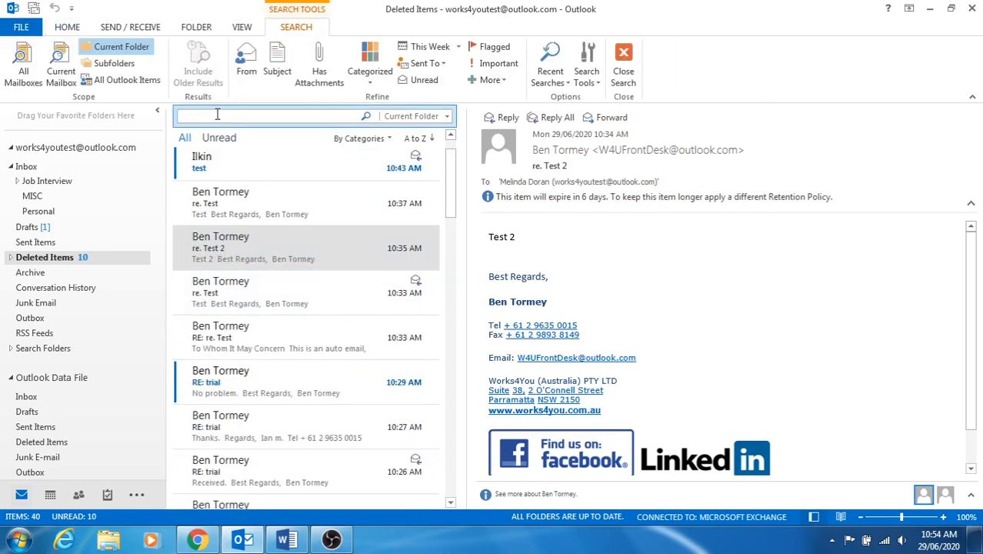
type("reports")
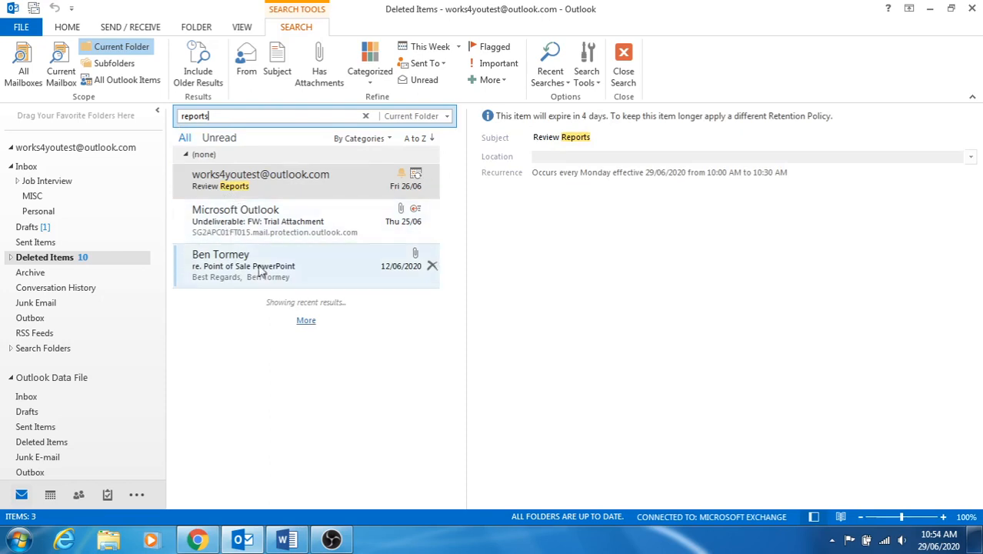
left_click(286, 185)
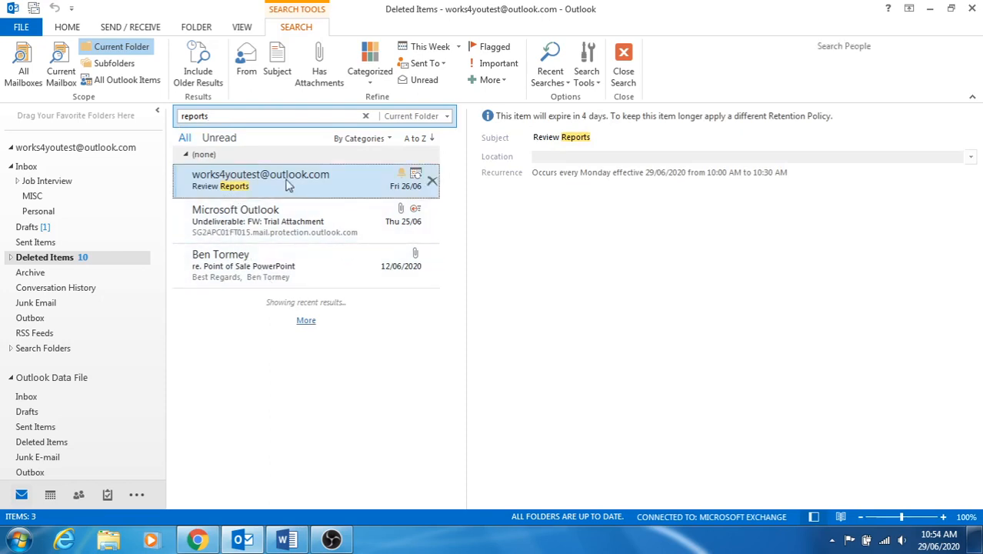
left_click(279, 231)
double_click(281, 237)
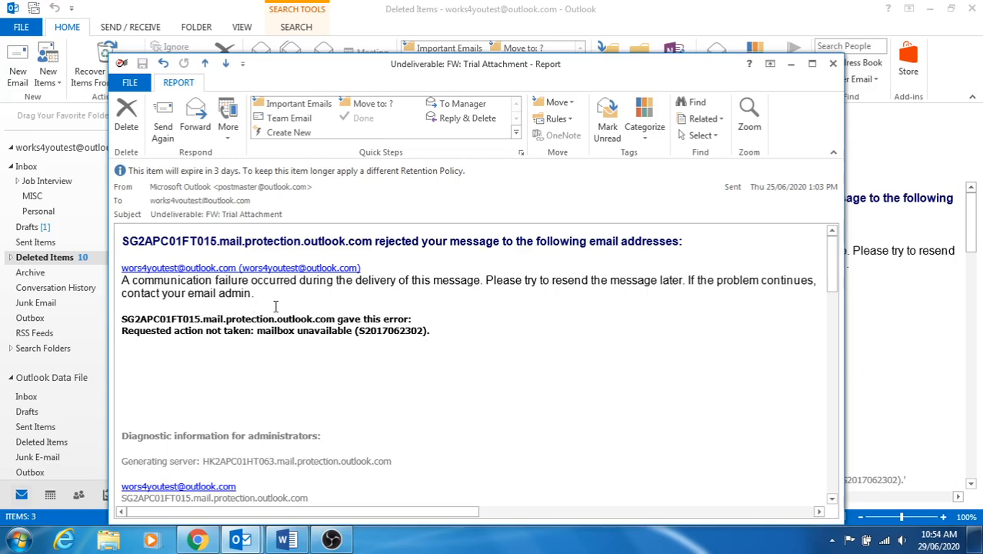
left_click(832, 63)
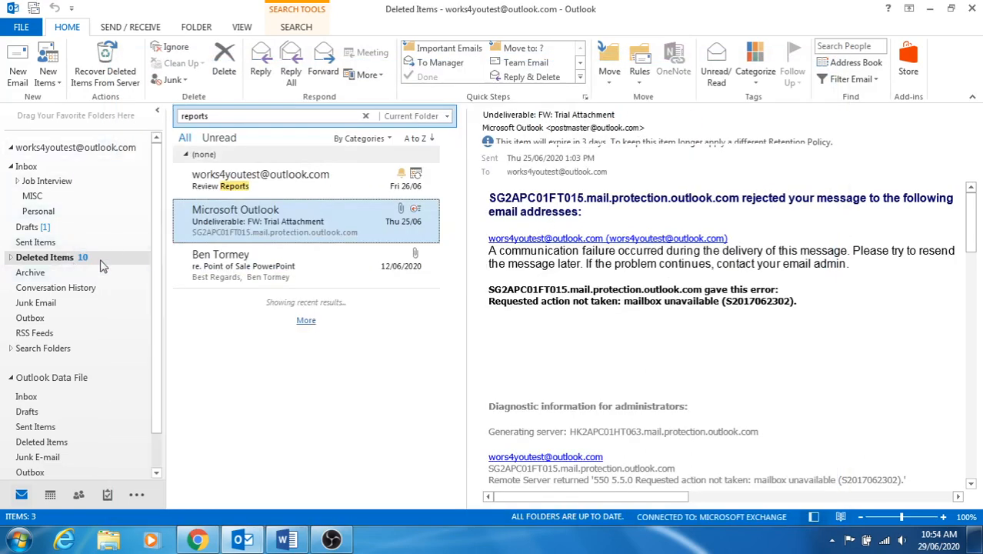
left_click(226, 116)
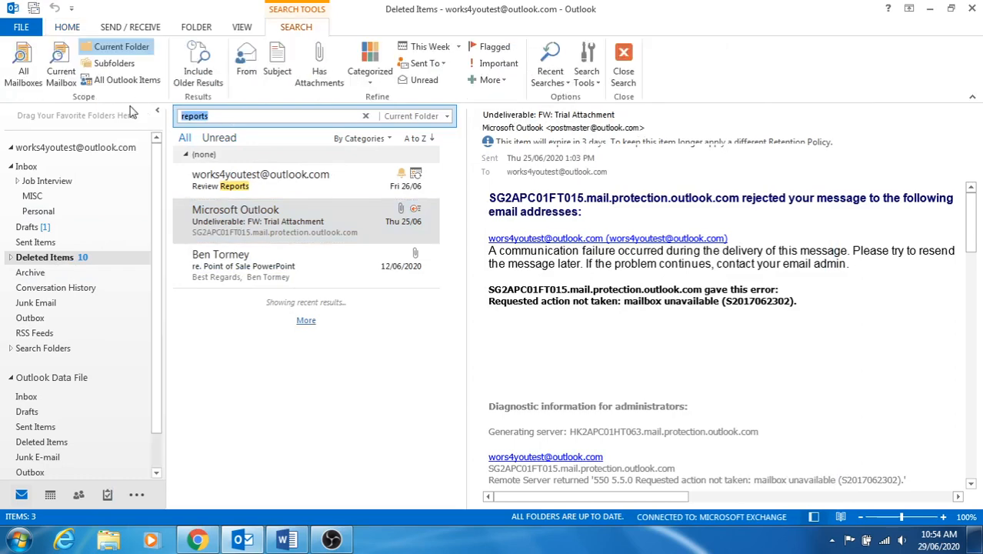
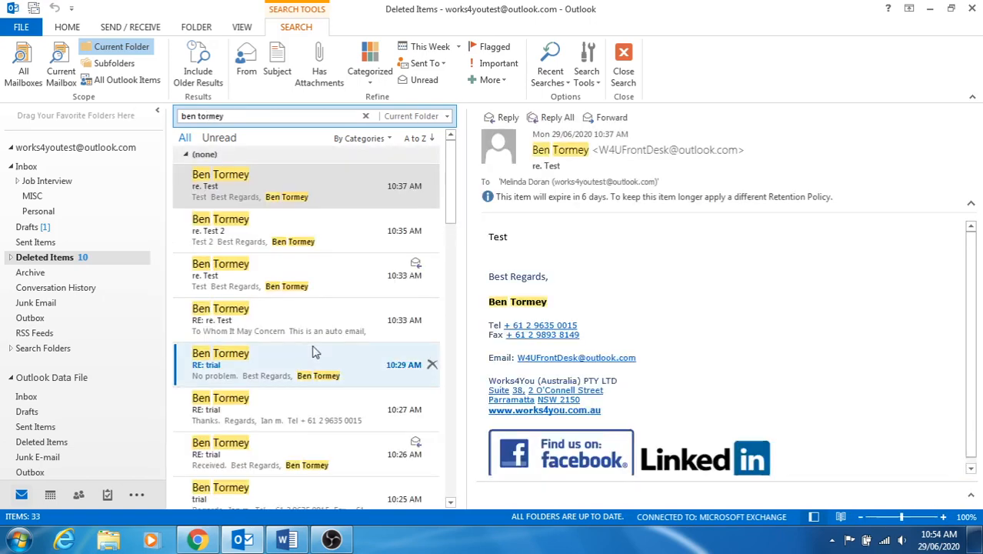
Search Deleted Items for the sender's full name, limited to the Current Folder.
scroll(286, 320, "down", 5)
scroll(286, 323, "down", 10)
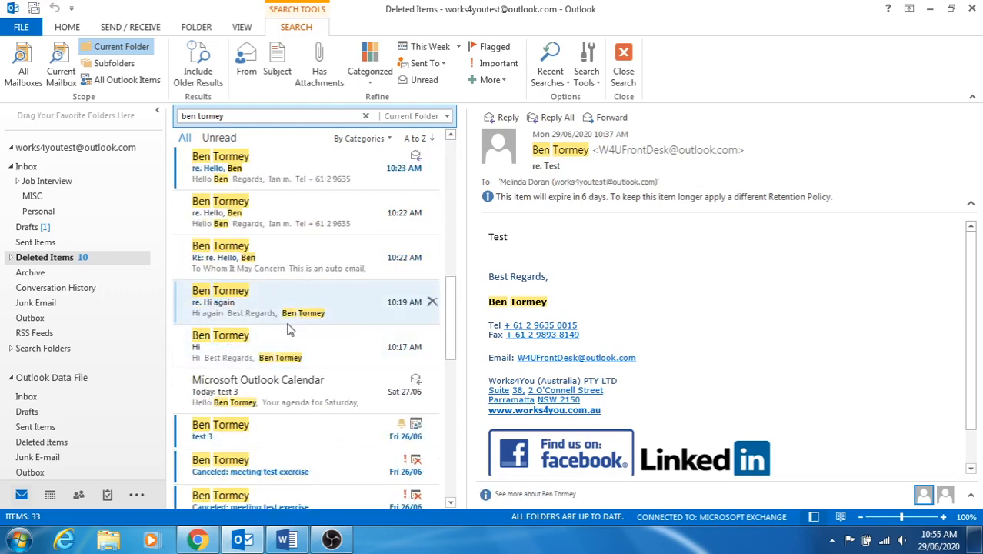
scroll(301, 375, "down", 3)
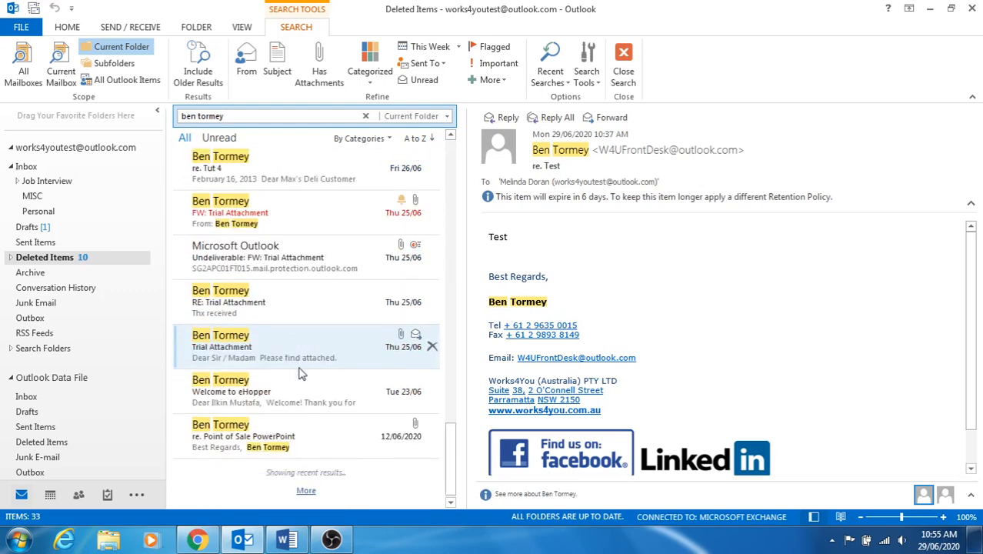
scroll(300, 373, "up", 18)
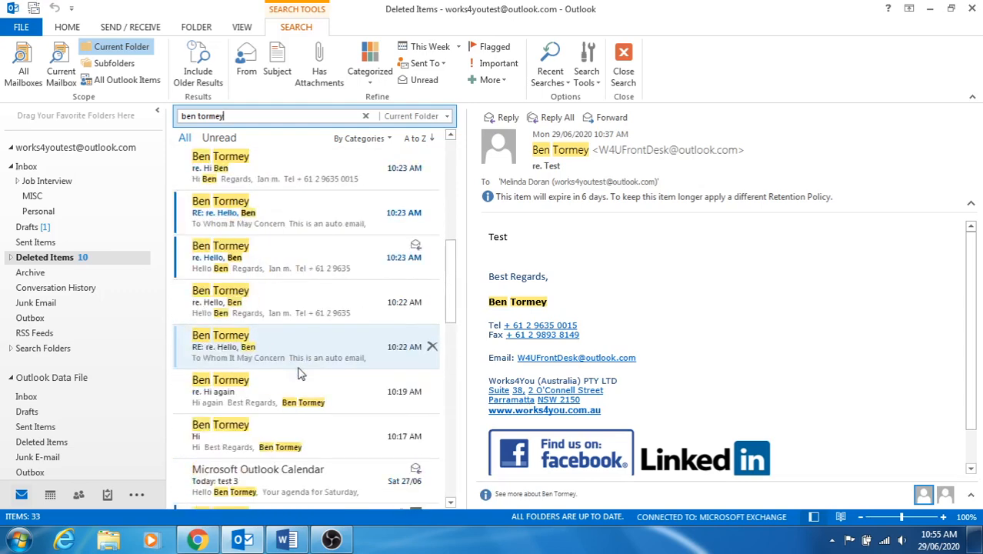
scroll(300, 373, "up", 1)
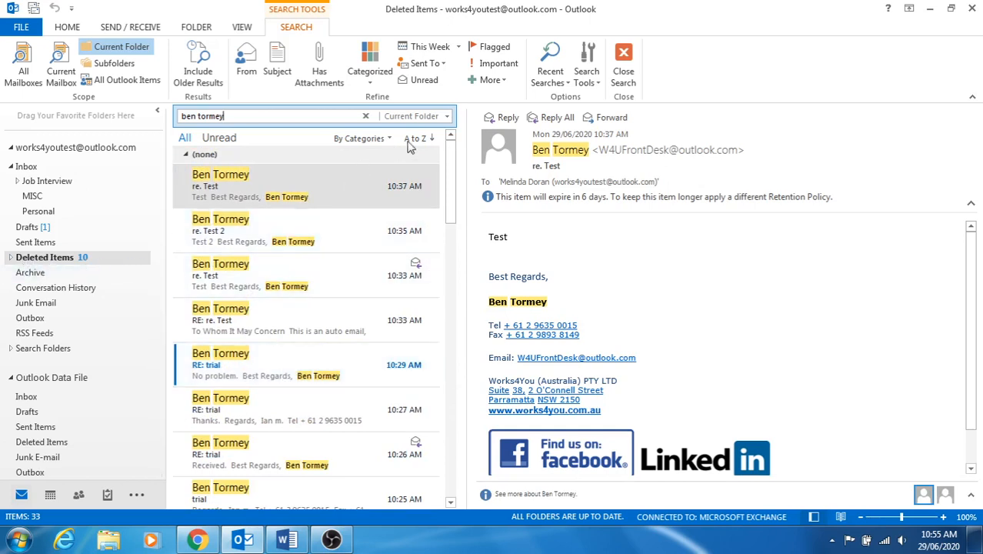
left_click(446, 117)
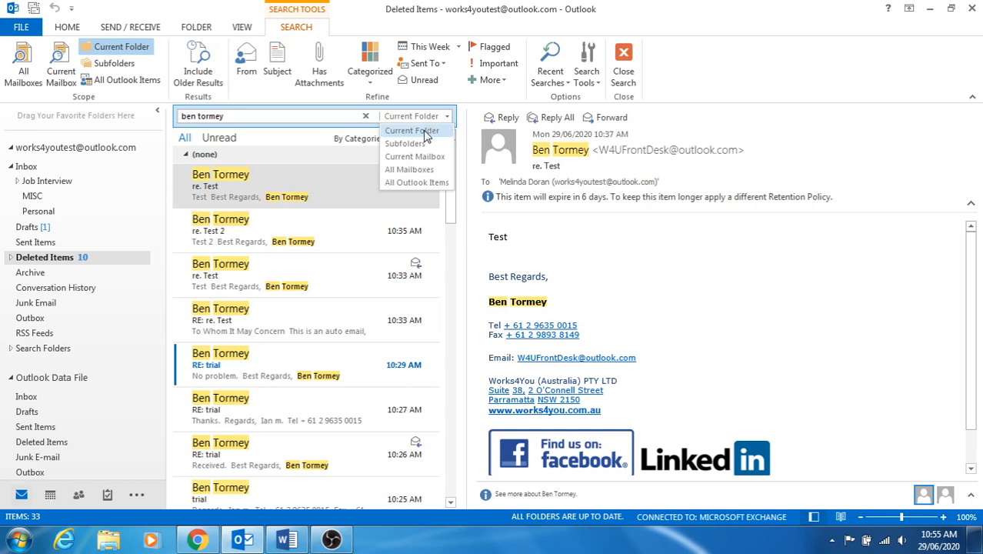
left_click(425, 132)
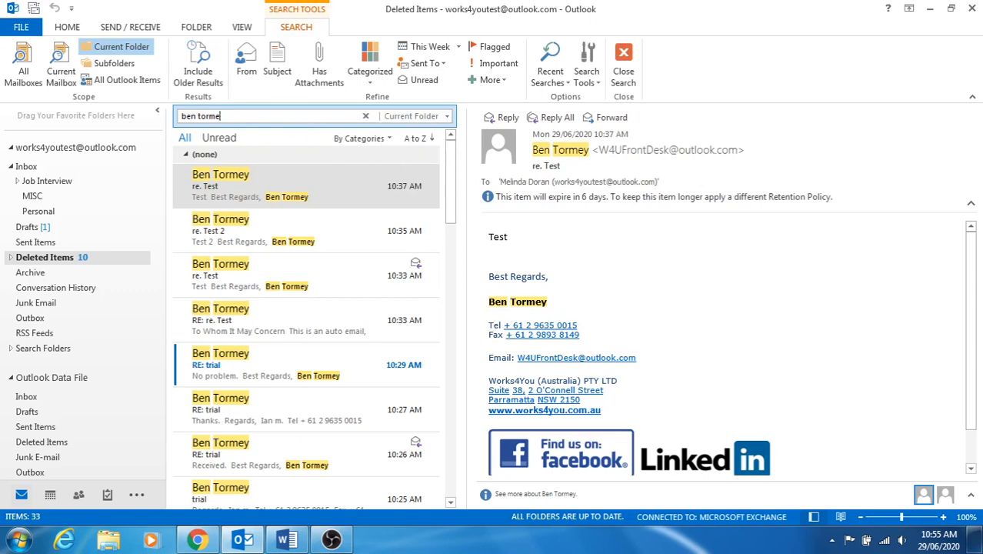
Narrow the search to the sender's first name and review the 33 results in Current Folder.
key("BackSpace")
key("BackSpace")
key("BackSpace")
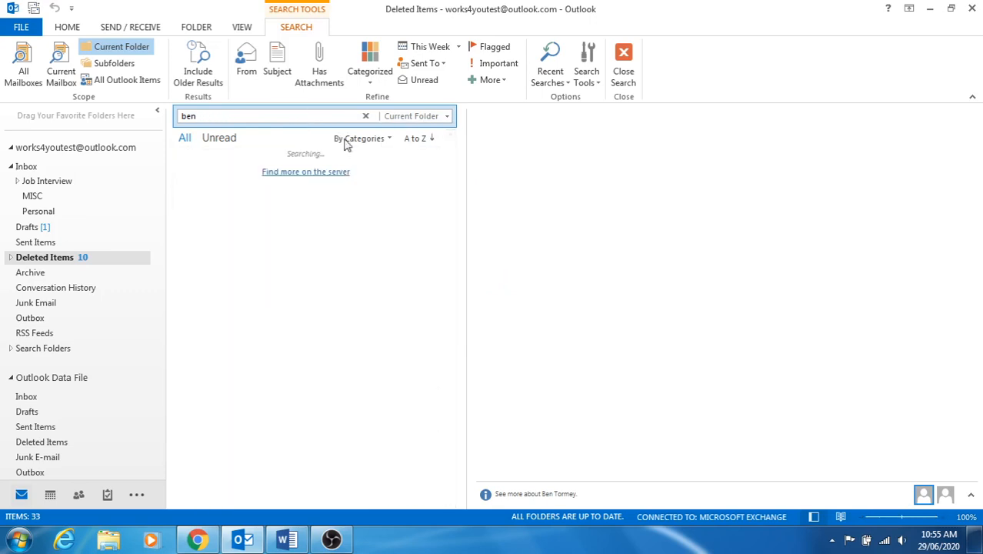
scroll(300, 273, "down", 3)
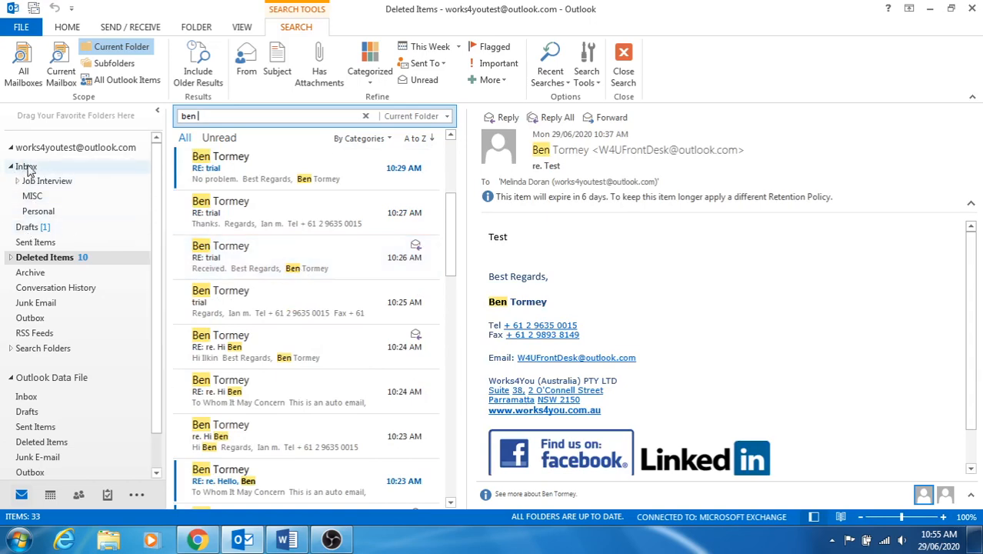
scroll(310, 272, "down", 10)
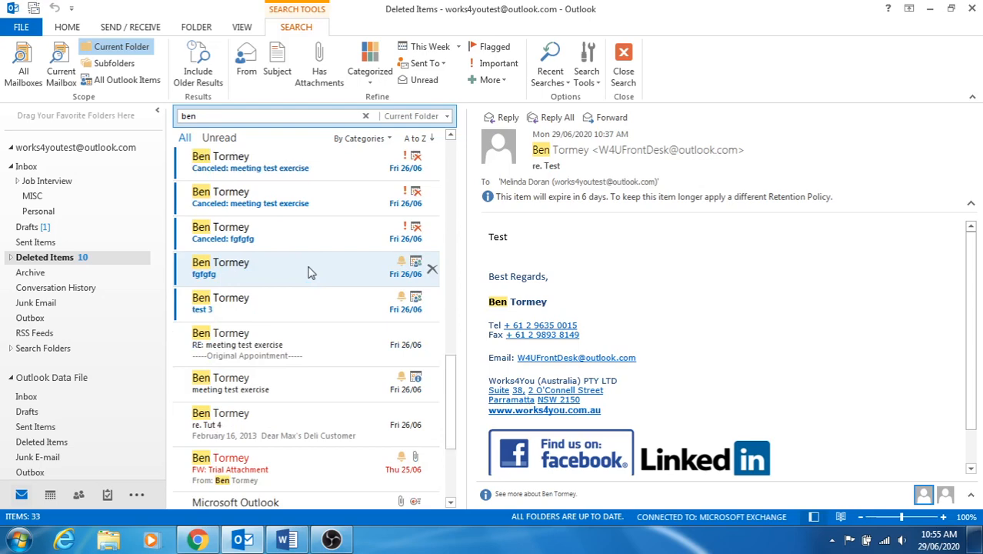
scroll(309, 271, "down", 5)
scroll(322, 299, "down", 1)
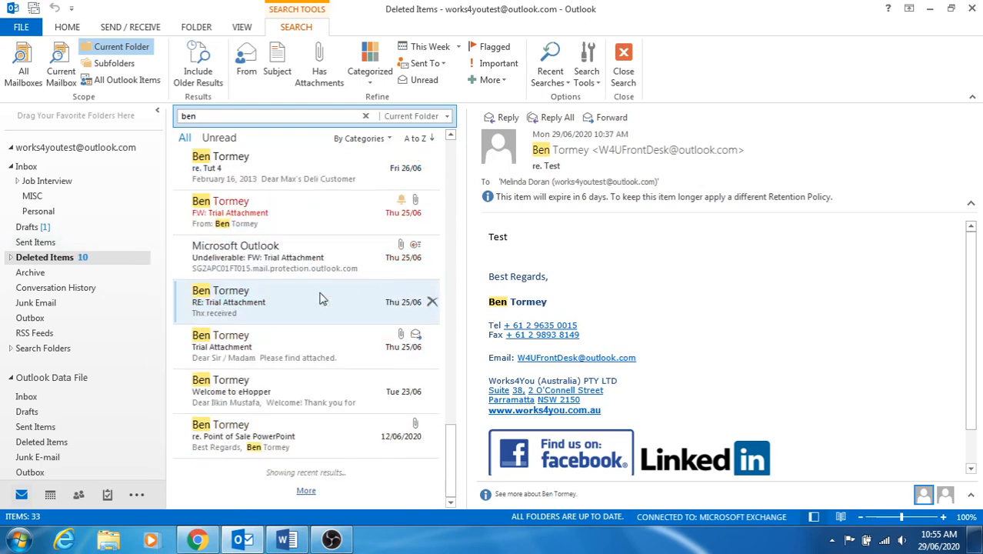
scroll(319, 299, "up", 14)
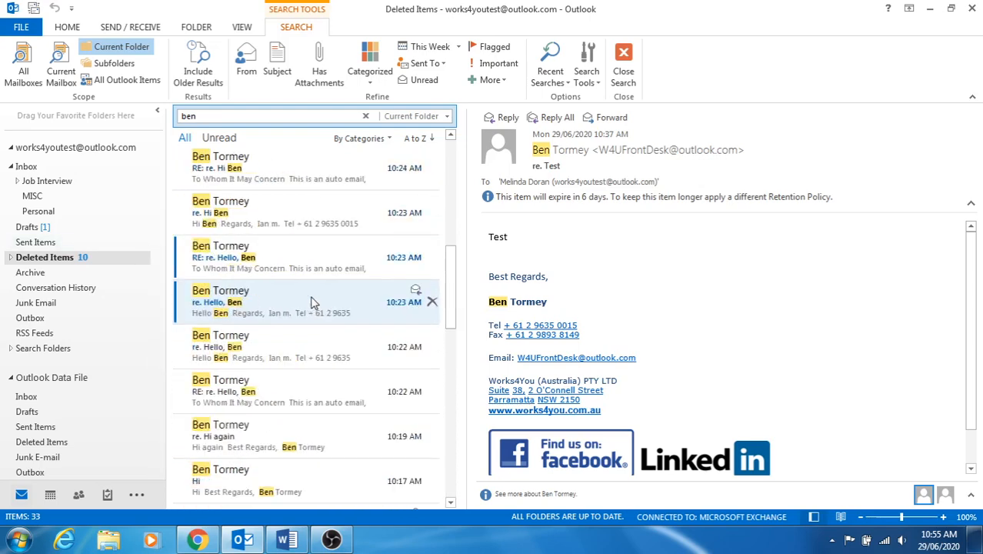
scroll(312, 302, "up", 5)
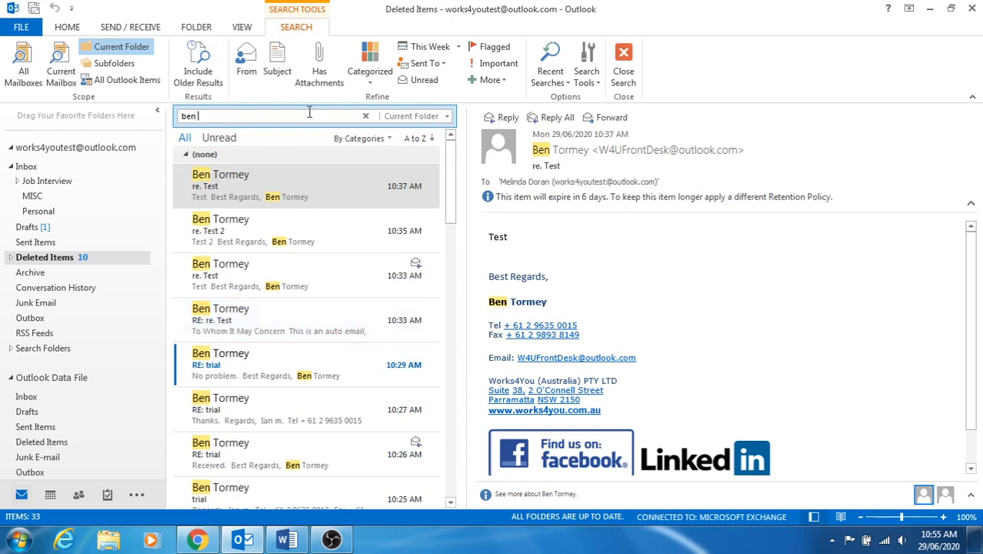
left_click(415, 116)
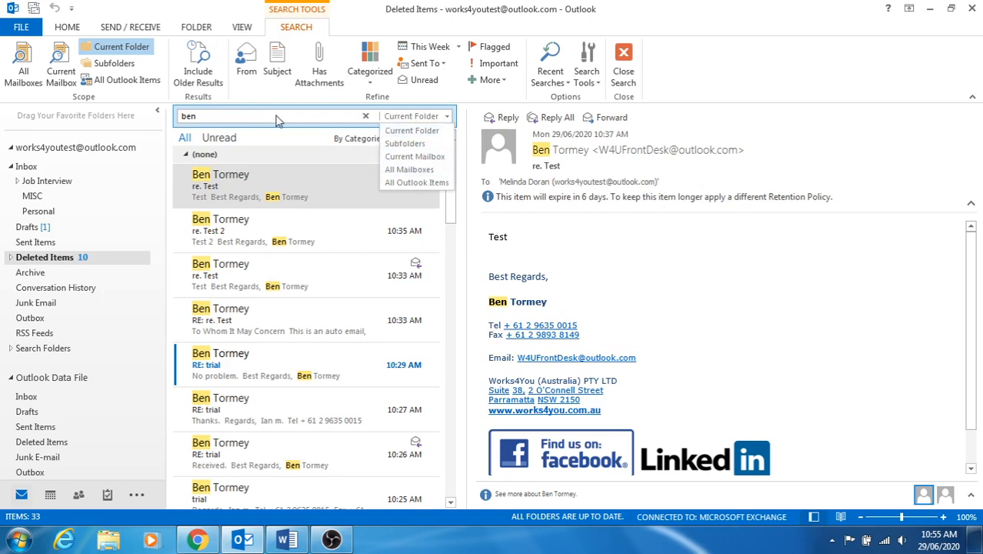
left_click(278, 117)
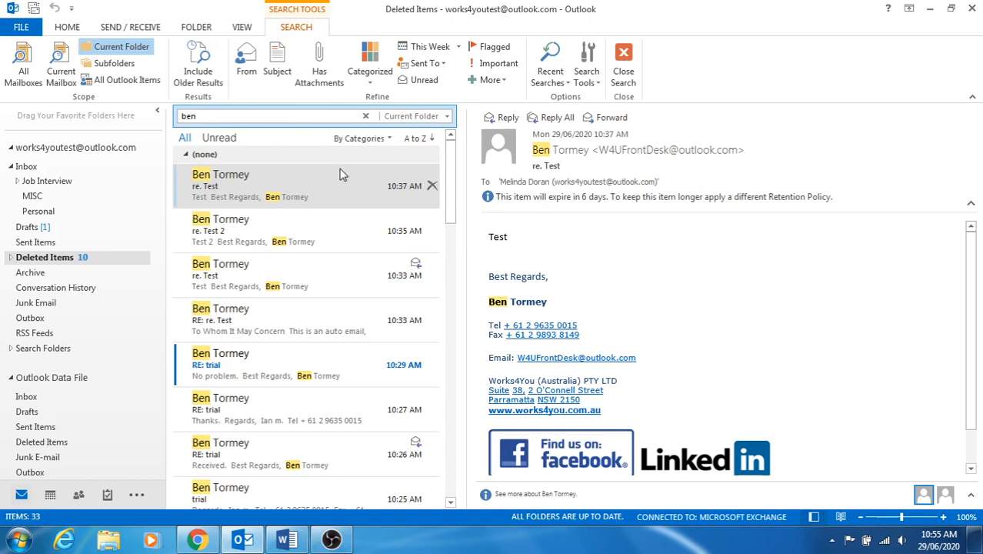